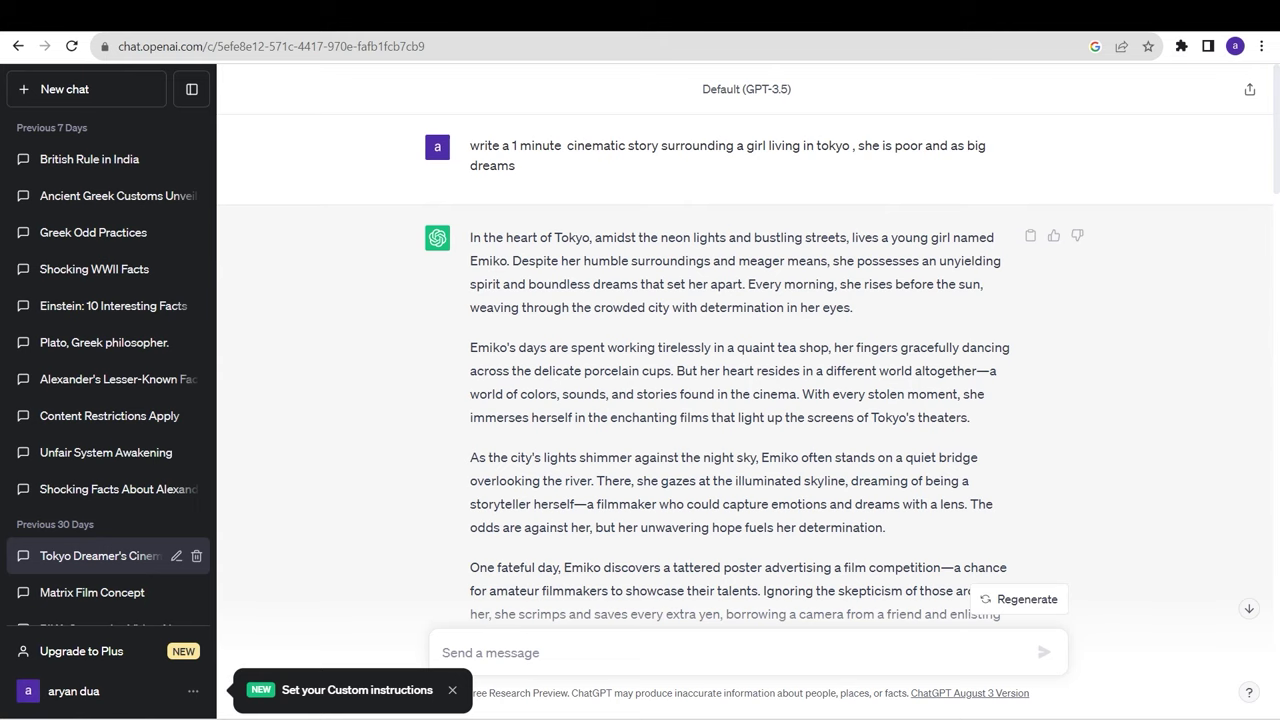
# - Select the shorter Emiko story, from 'In the vibrant labyrinth' to 'extraordinary.', for copying
pyautogui.scroll(-5, 740, 350)
pyautogui.scroll(-4, 740, 350)
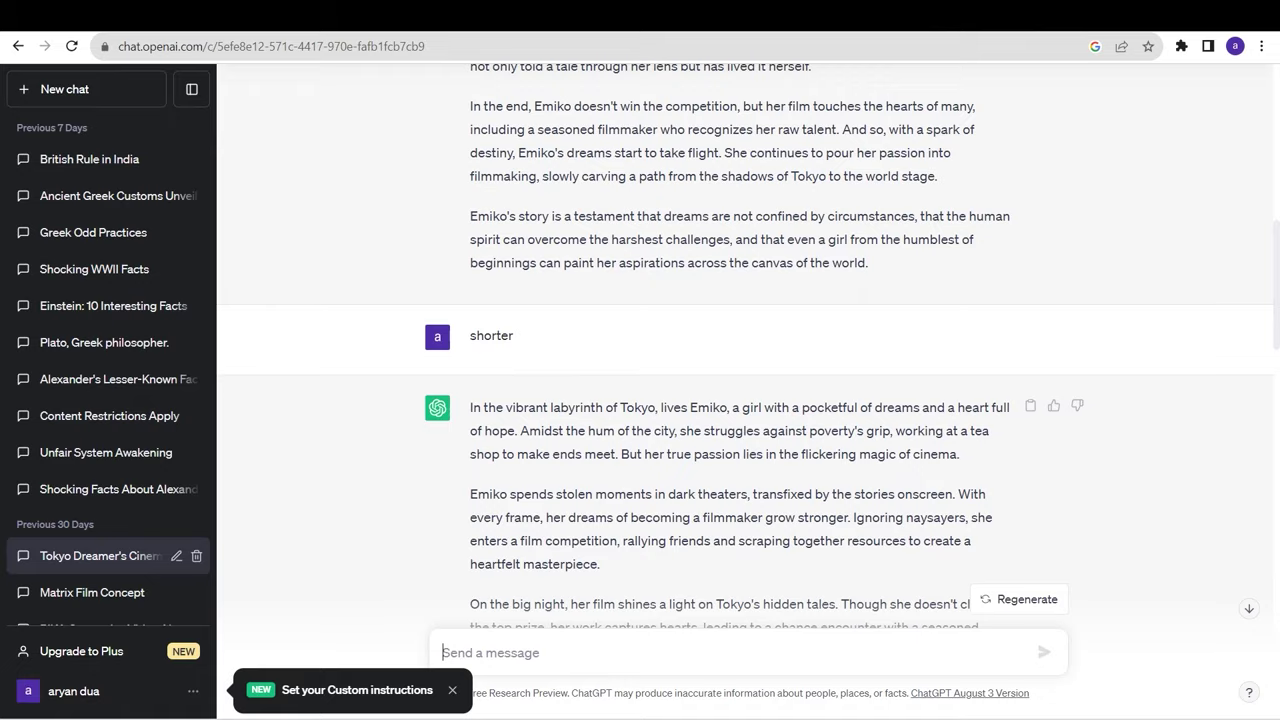
pyautogui.scroll(-3, 740, 350)
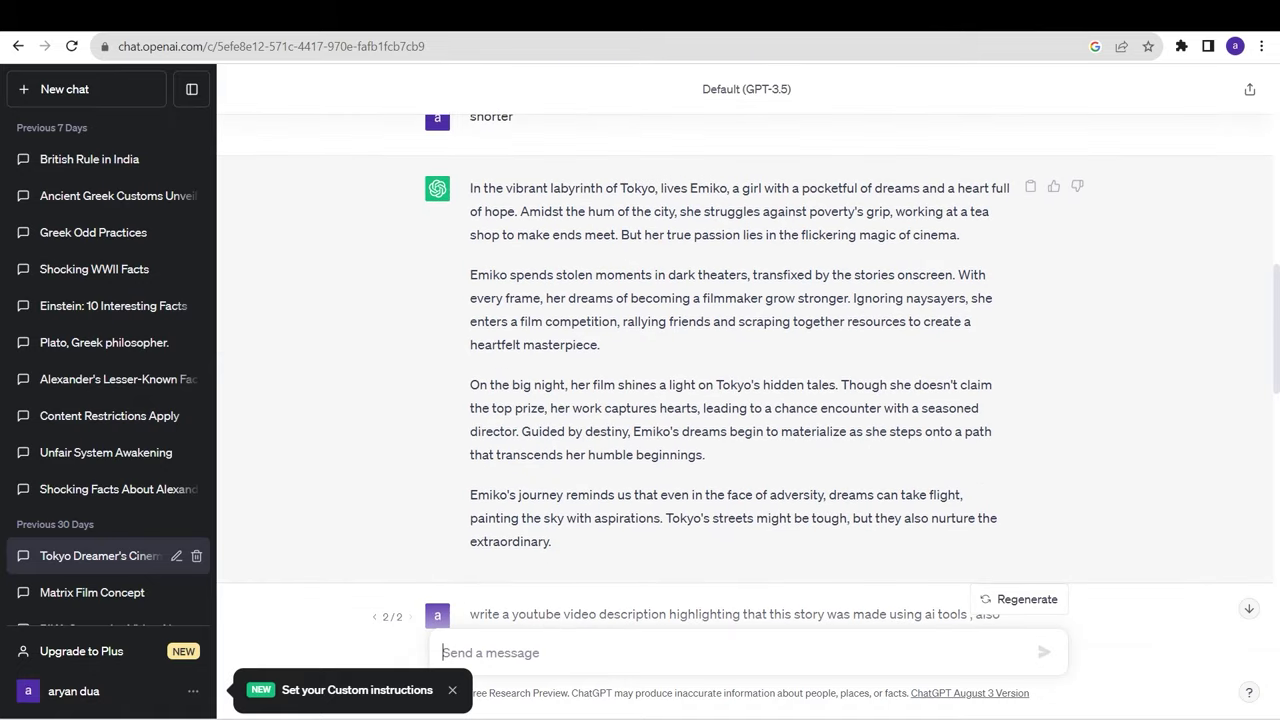
pyautogui.moveTo(470, 188); pyautogui.dragTo(552, 541)
pyautogui.hotkey('ctrl', 'c')
# - Replace the British Rule narration text in ElevenLabs with the pasted Emiko story
pyautogui.hotkey('ctrl', 'Tab')
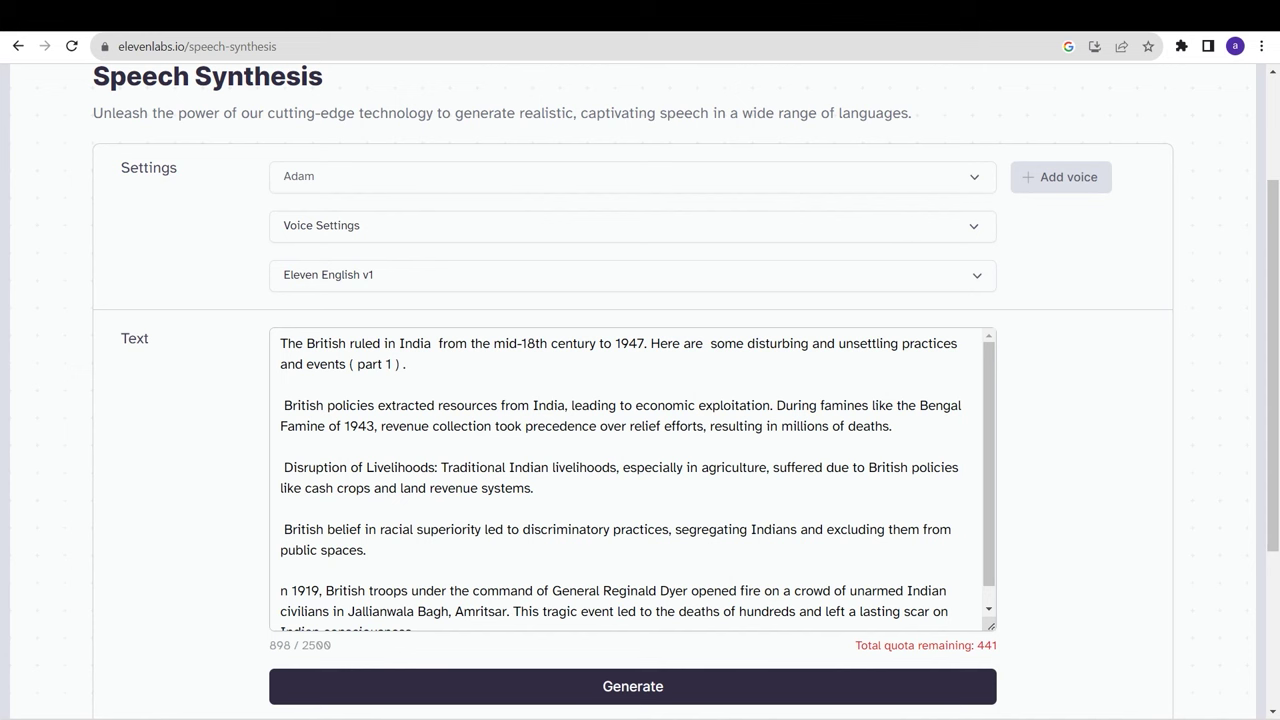
pyautogui.click(280, 343)
pyautogui.hotkey('shift', 'Down')
pyautogui.hotkey('shift', 'Down')
pyautogui.hotkey('shift', 'Down')
pyautogui.hotkey('shift', 'Down')
pyautogui.hotkey('shift', 'Down')
pyautogui.hotkey('shift', 'Down')
pyautogui.hotkey('shift', 'Down')
pyautogui.hotkey('shift', 'Down')
pyautogui.hotkey('shift', 'Down')
pyautogui.hotkey('shift', 'Down')
pyautogui.hotkey('shift', 'Down')
pyautogui.hotkey('shift', 'Down')
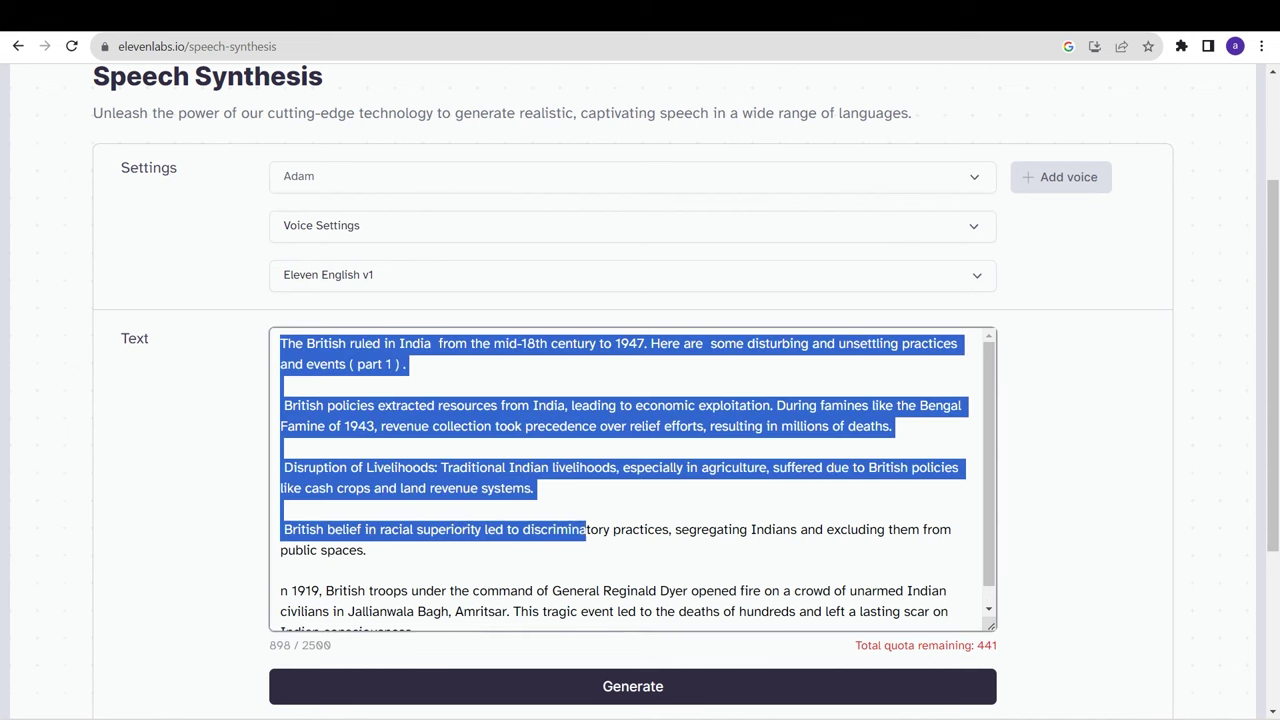
pyautogui.press('BackSpace')
pyautogui.hotkey('ctrl', 'v')
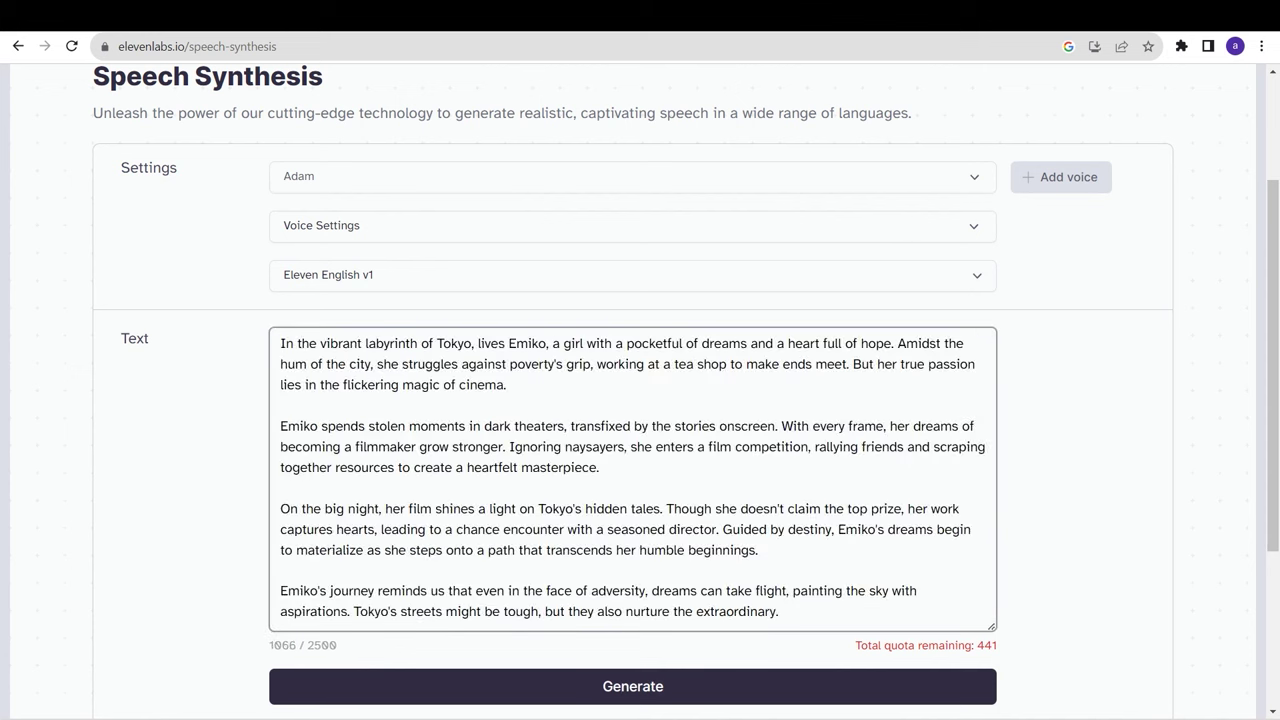
# - Check the voice list and keep Adam as the narration voice
pyautogui.scroll(2, 640, 400)
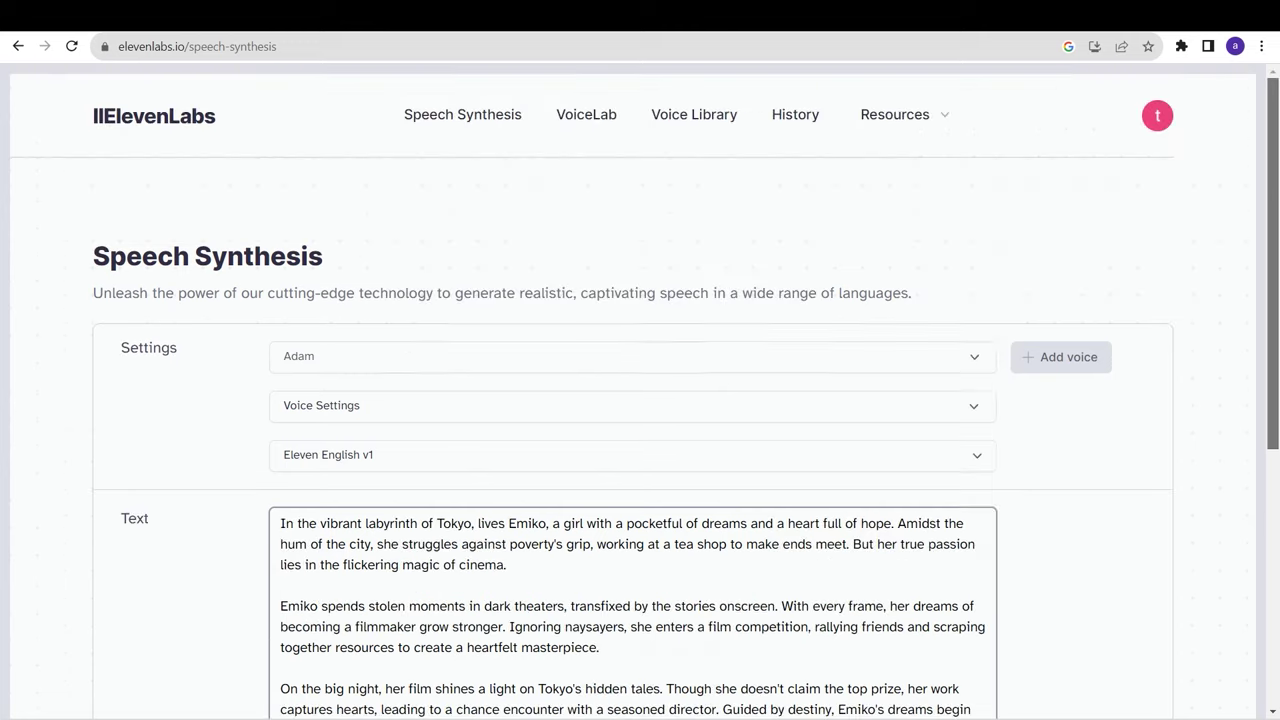
pyautogui.hotkey('shift', 'Tab')
pyautogui.hotkey('shift', 'Tab')
pyautogui.hotkey('shift', 'Tab')
pyautogui.press('Down')
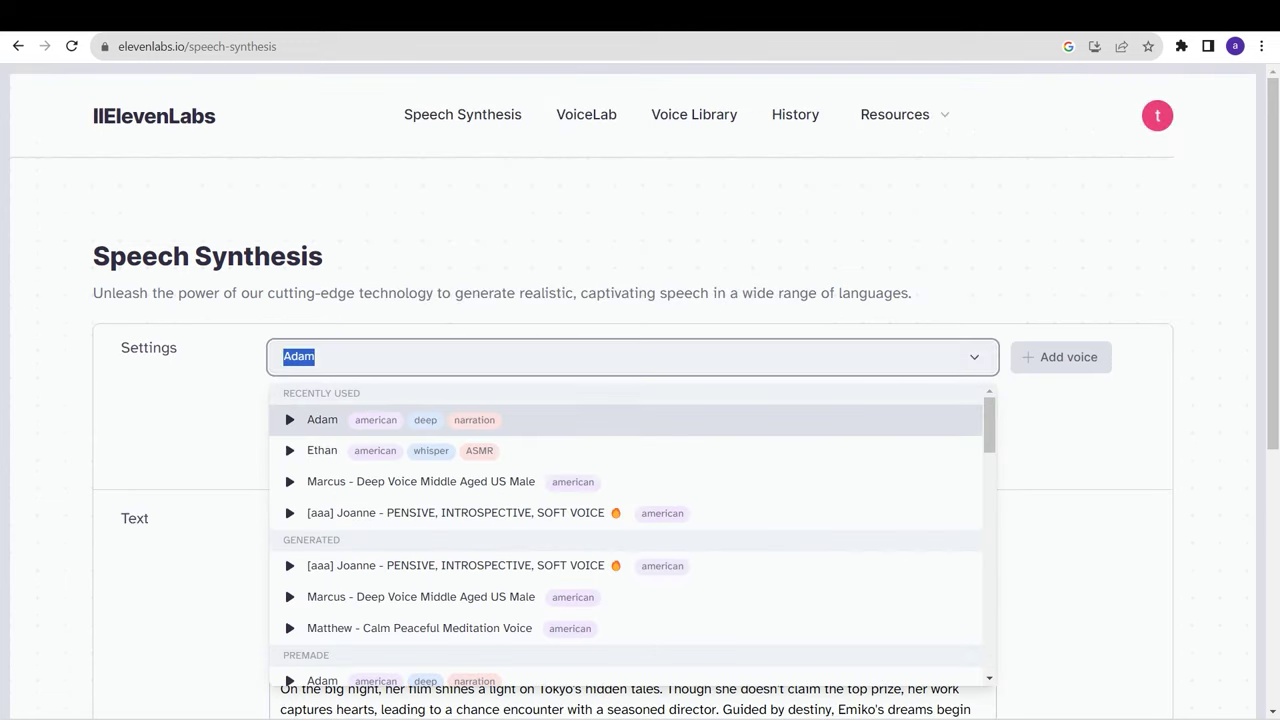
pyautogui.scroll(-1, 625, 530)
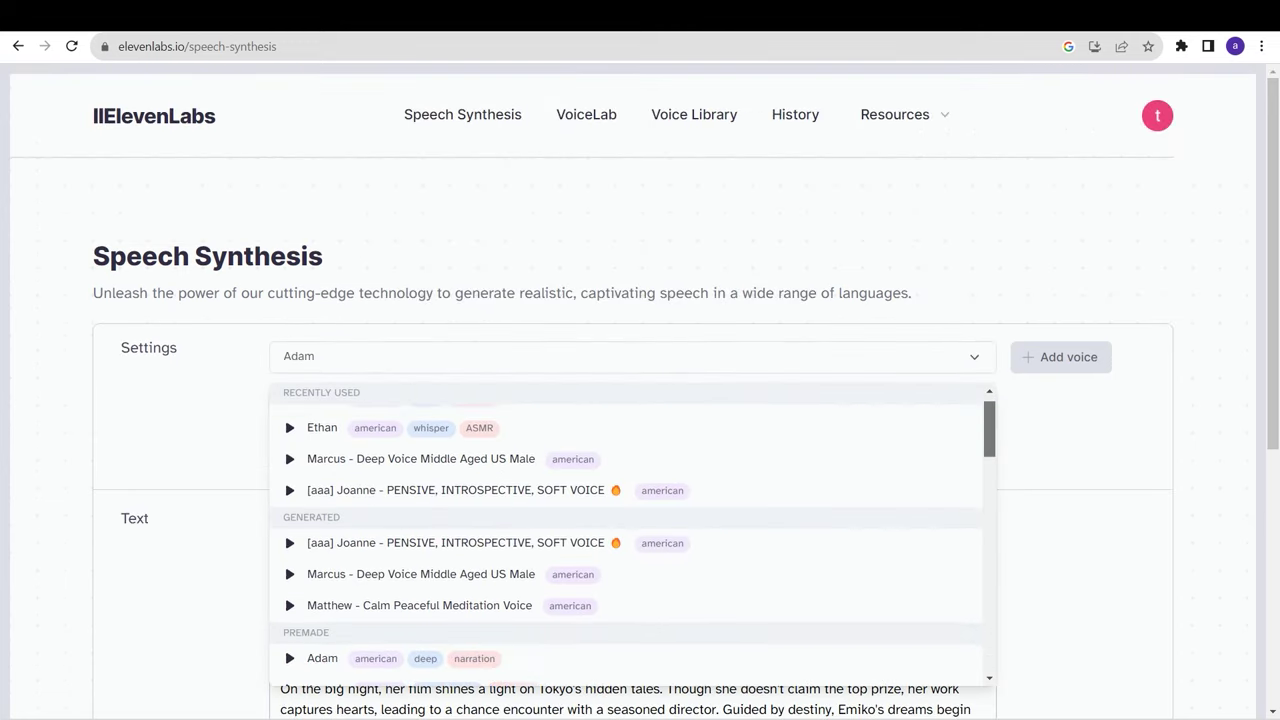
pyautogui.press('Return')
# - Browse the Voice Library's trending community voices like Valley Girl, Marcus and Brian
pyautogui.click(694, 114)
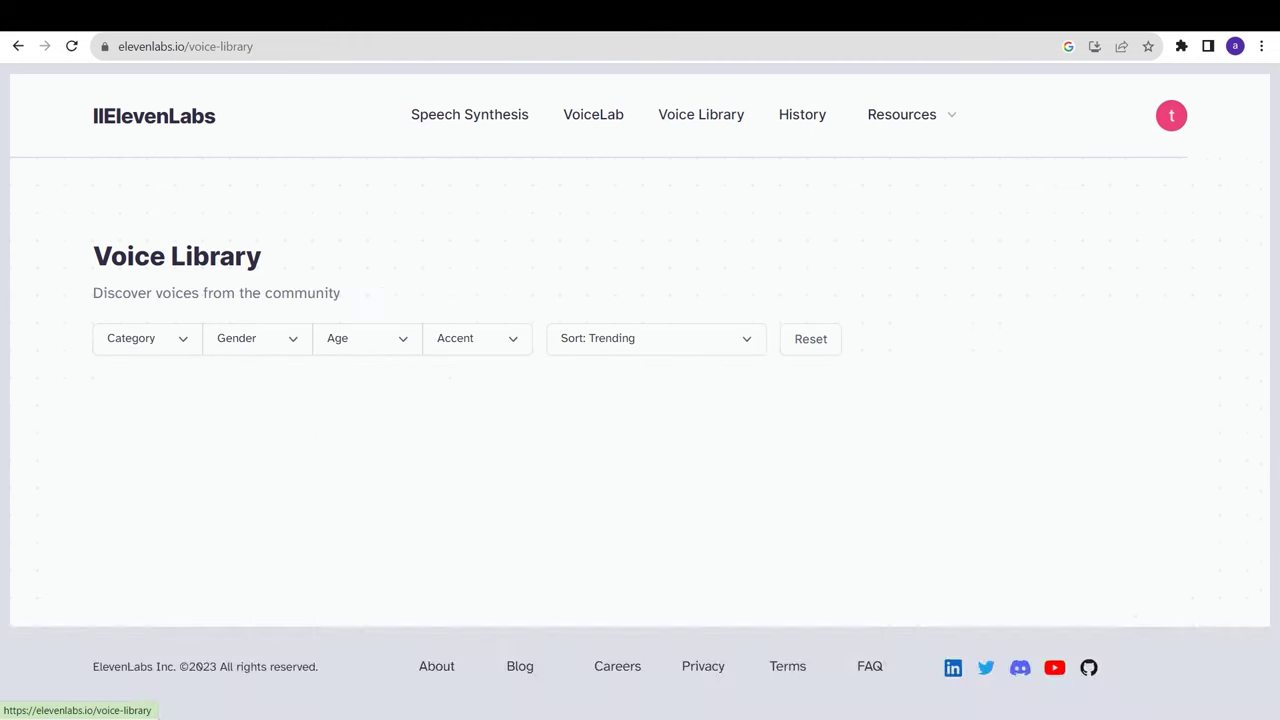
pyautogui.scroll(-1, 640, 400)
pyautogui.scroll(-15, 640, 400)
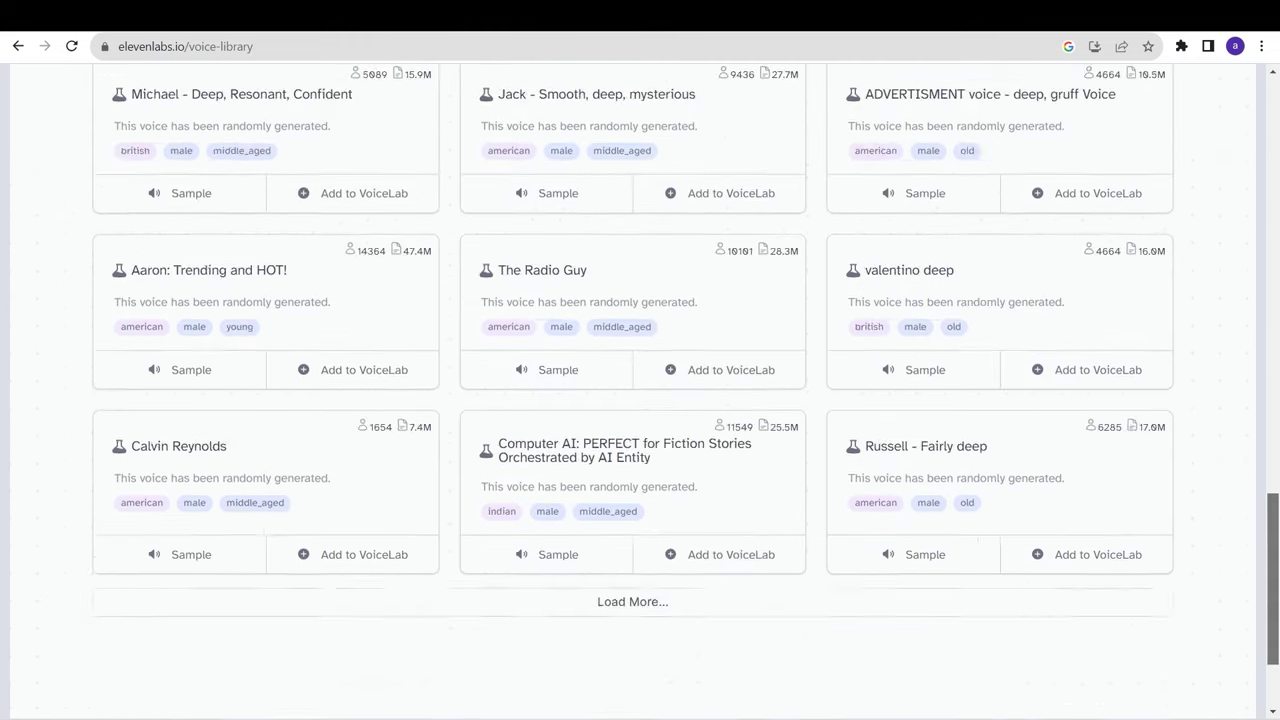
pyautogui.scroll(10, 640, 400)
pyautogui.scroll(8, 640, 400)
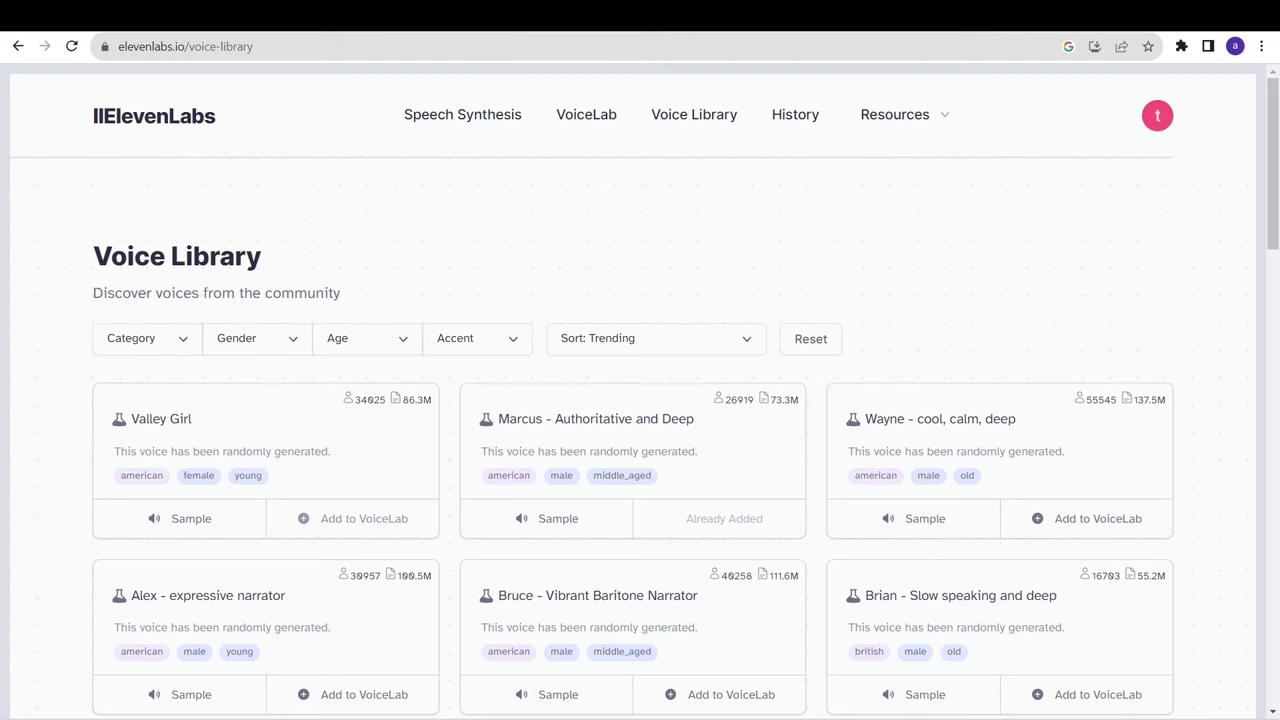
# - Back on Speech Synthesis, trim the narration text to the story's first paragraph
pyautogui.click(462, 114)
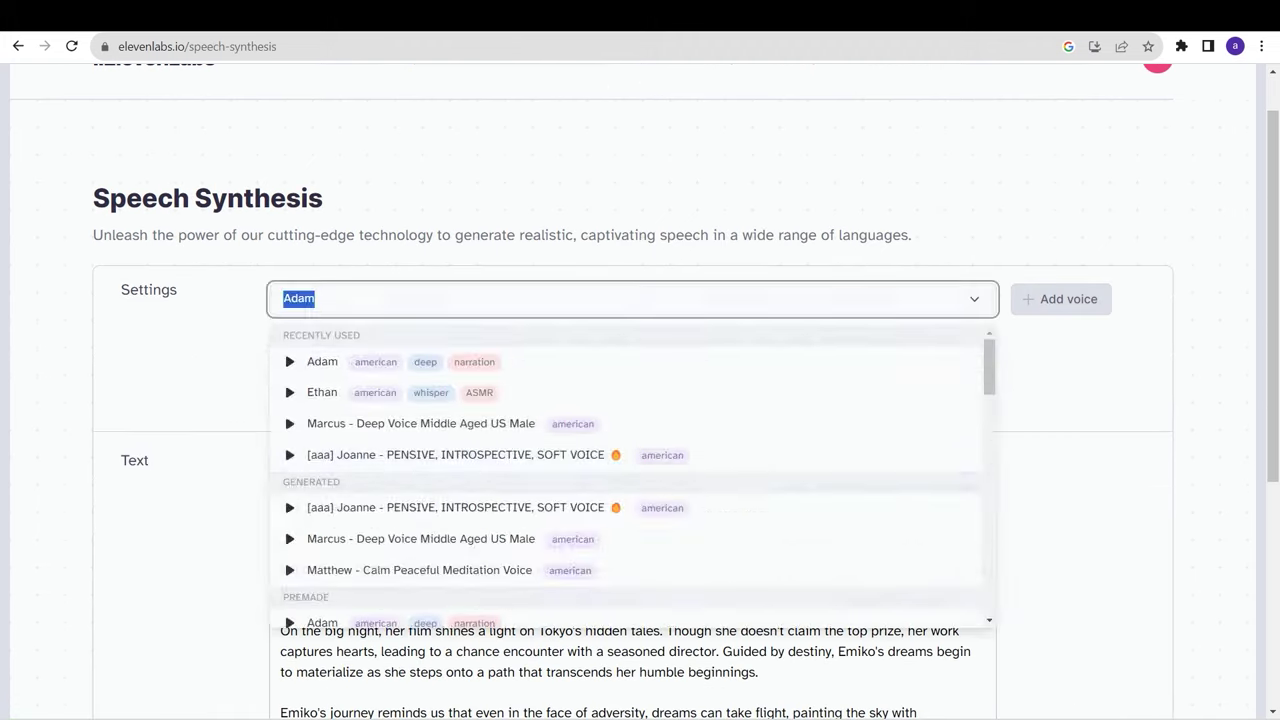
pyautogui.scroll(-3, 632, 580)
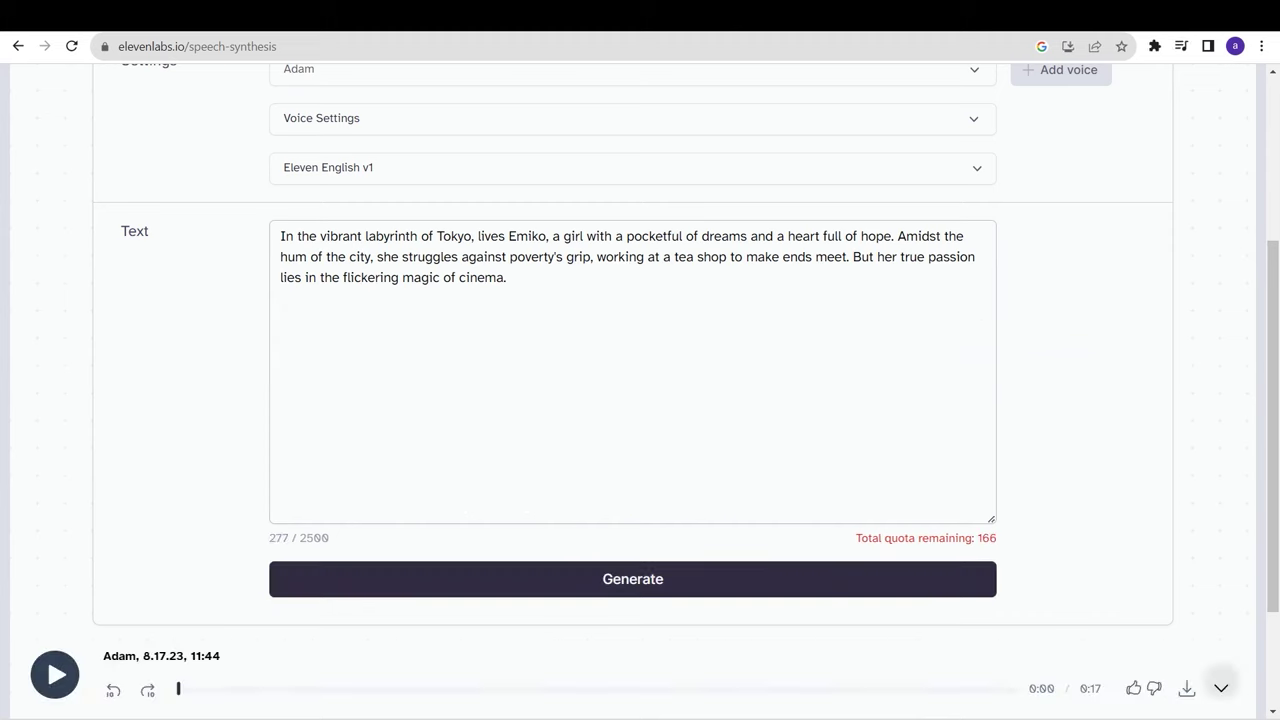
pyautogui.click(281, 300)
pyautogui.moveTo(281, 300); pyautogui.dragTo(413, 277)
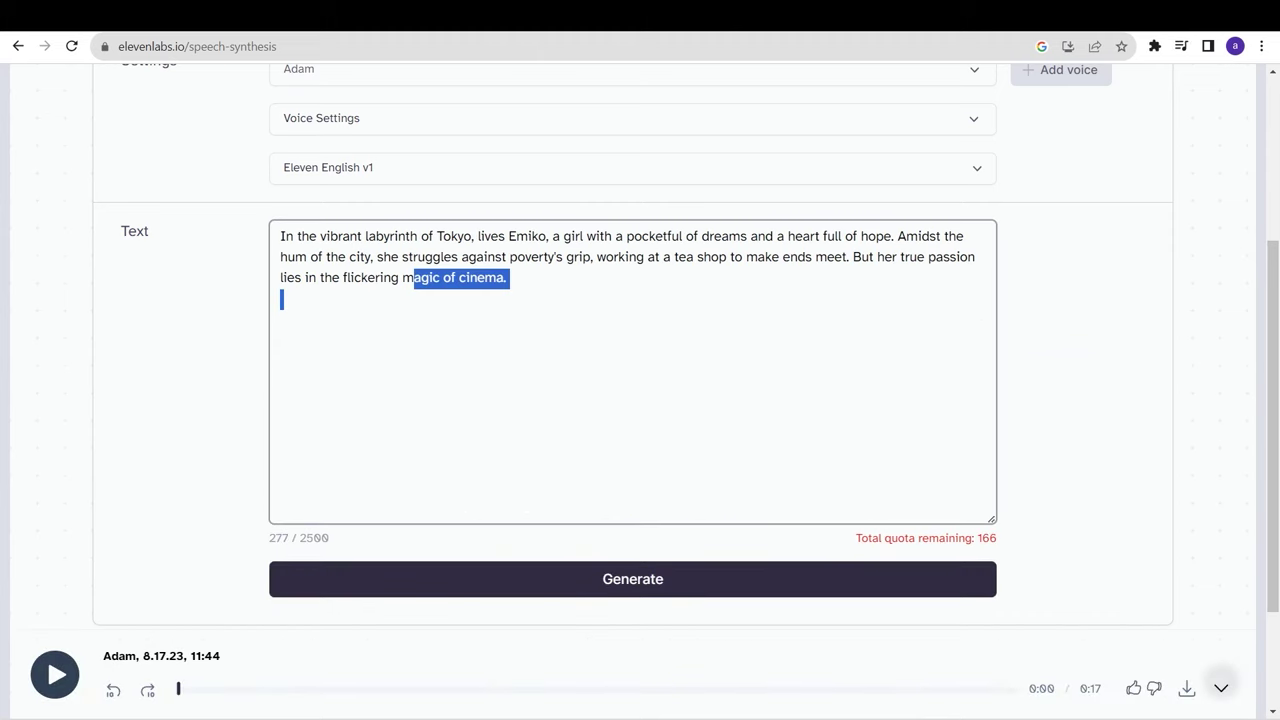
# - Preview the 17-second Adam narration and download it as an MP3
pyautogui.click(55, 675)
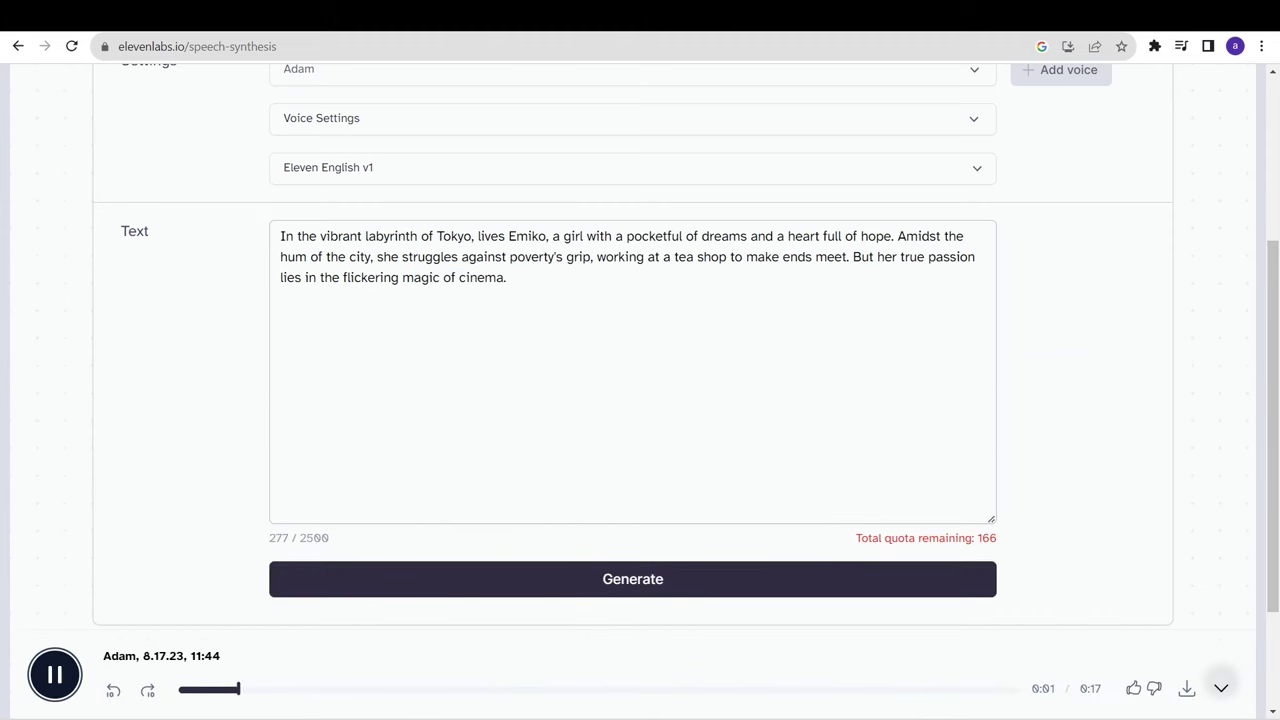
pyautogui.press('space')
pyautogui.click(1186, 688)
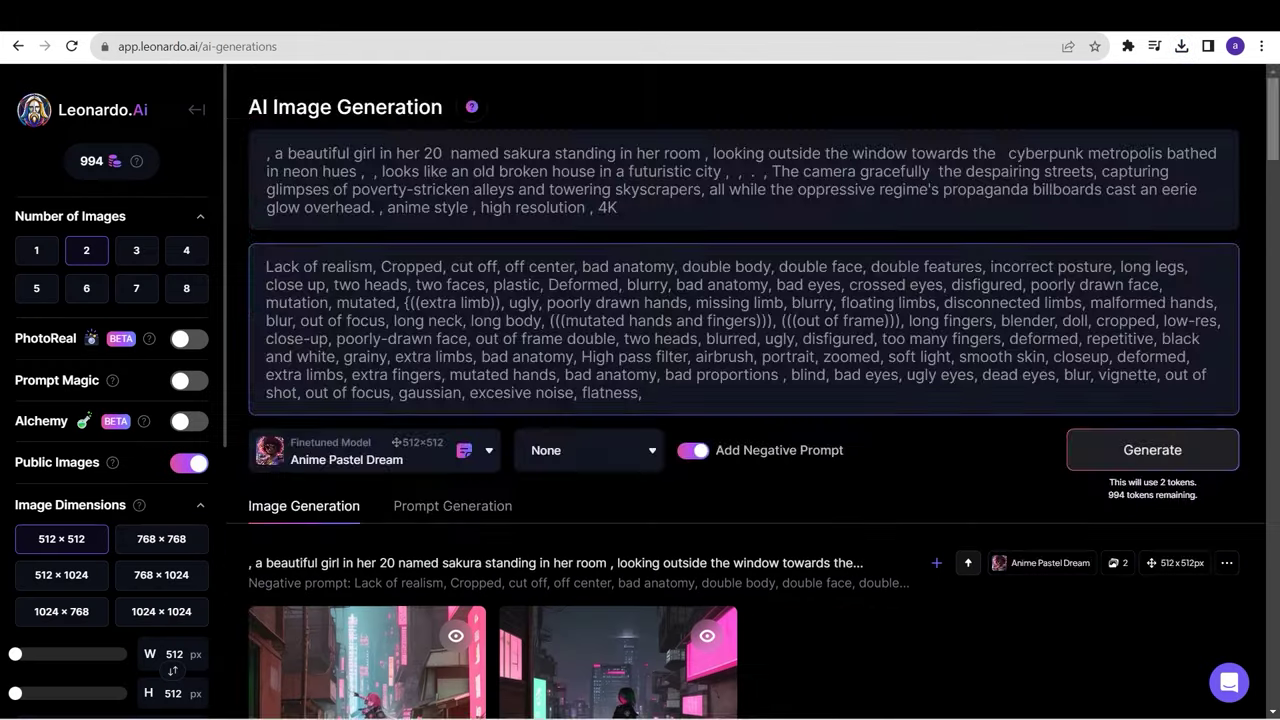
# - Scroll through the Sakura cyberpunk-window generation history and back to the top
pyautogui.scroll(-8, 745, 400)
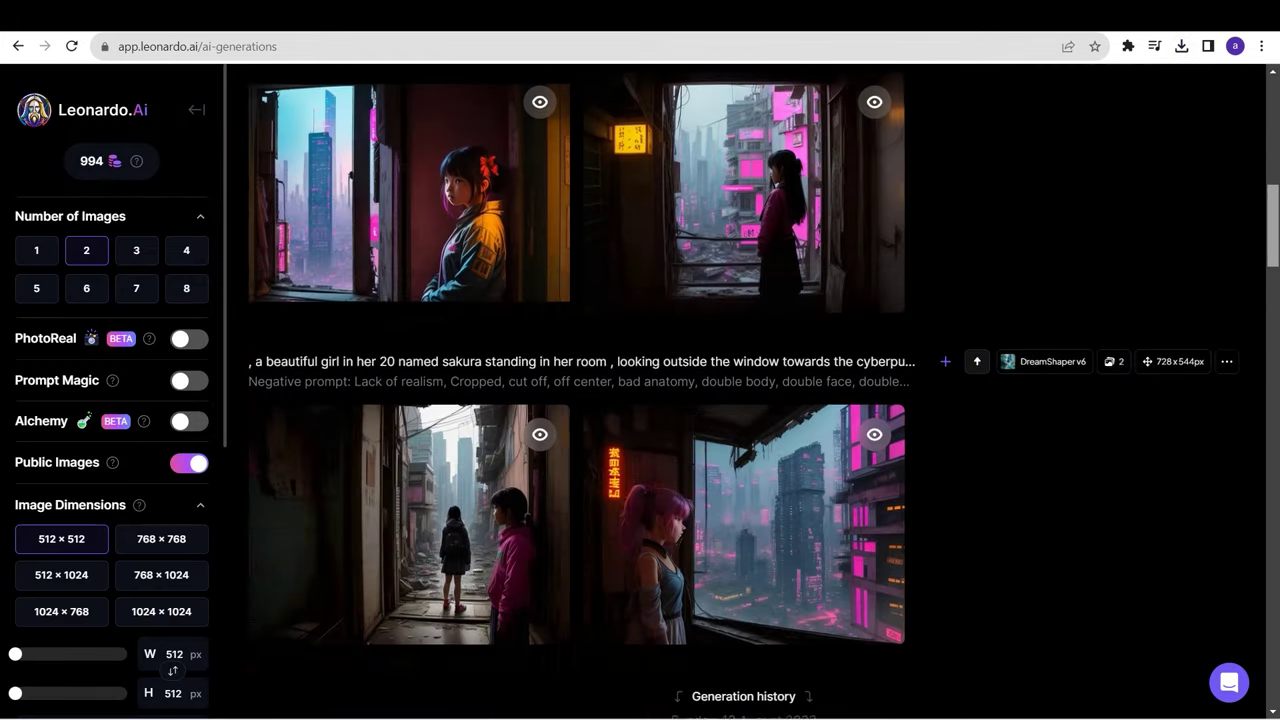
pyautogui.scroll(15, 745, 400)
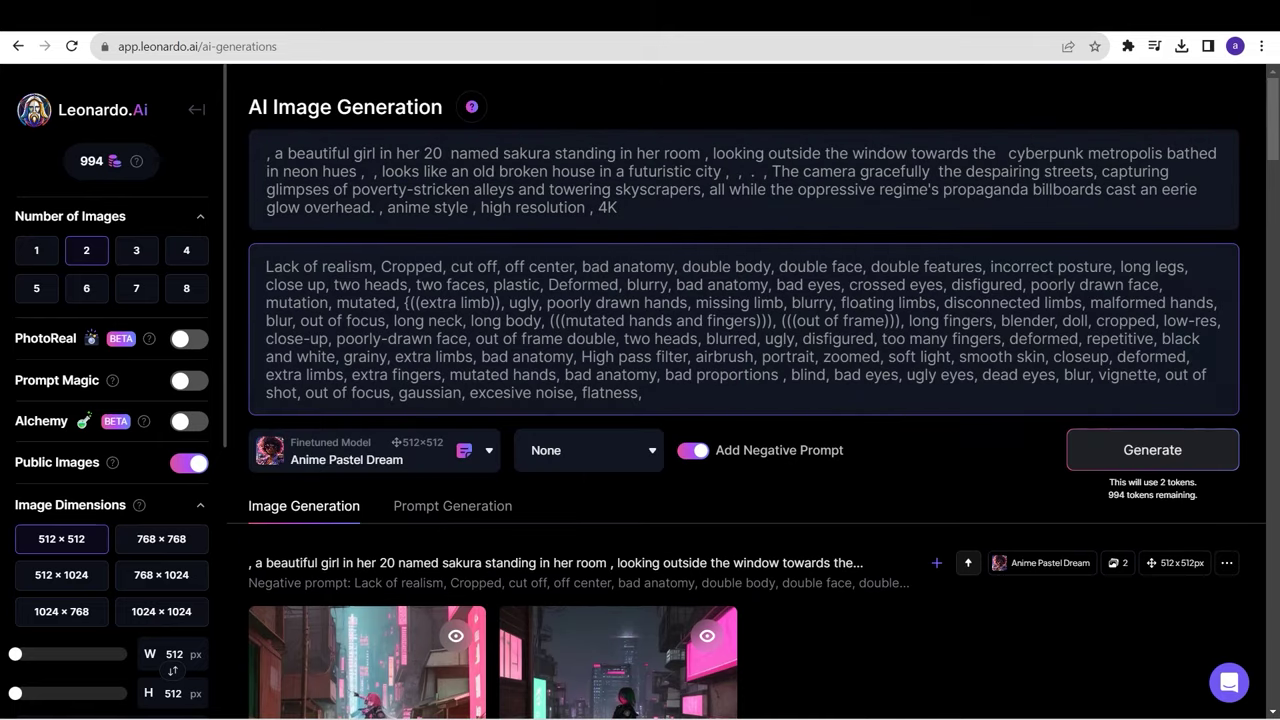
# - Browse the Community Feed and open the neon-city kimono artwork to view its prompt and 512×768 settings
pyautogui.click(196, 109)
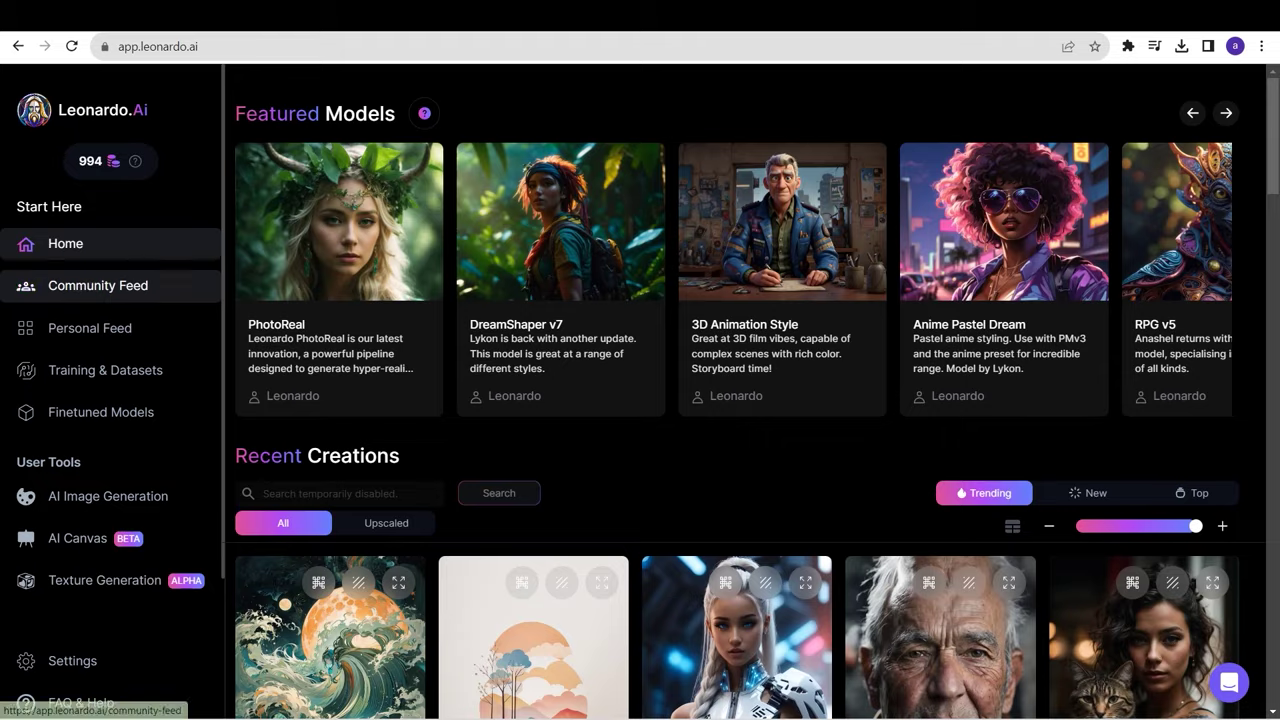
pyautogui.click(98, 285)
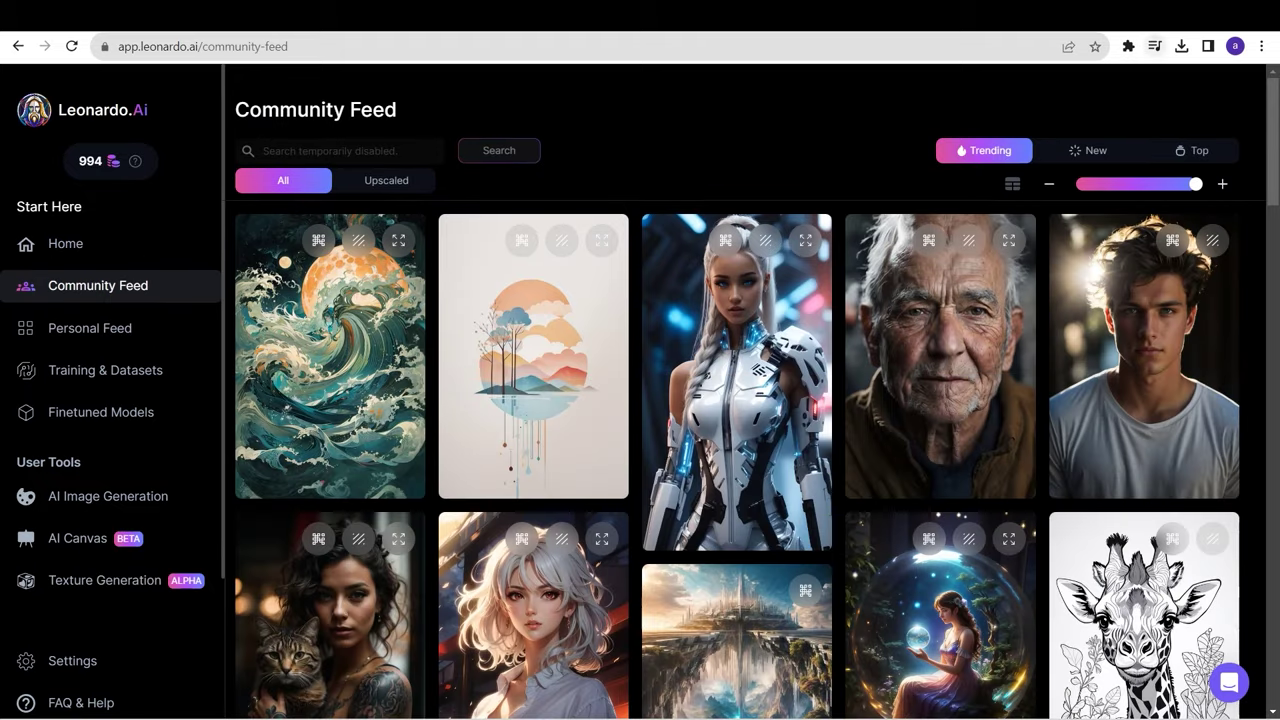
pyautogui.scroll(-10, 735, 435)
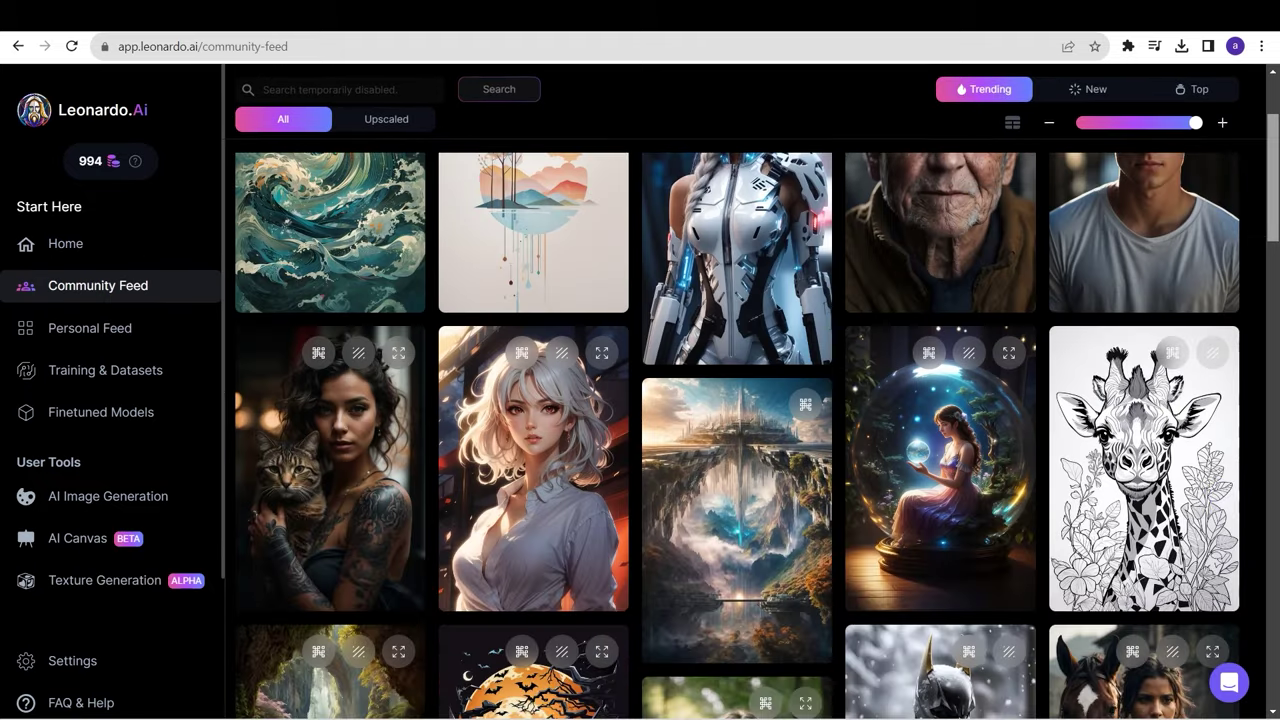
pyautogui.scroll(-10, 735, 435)
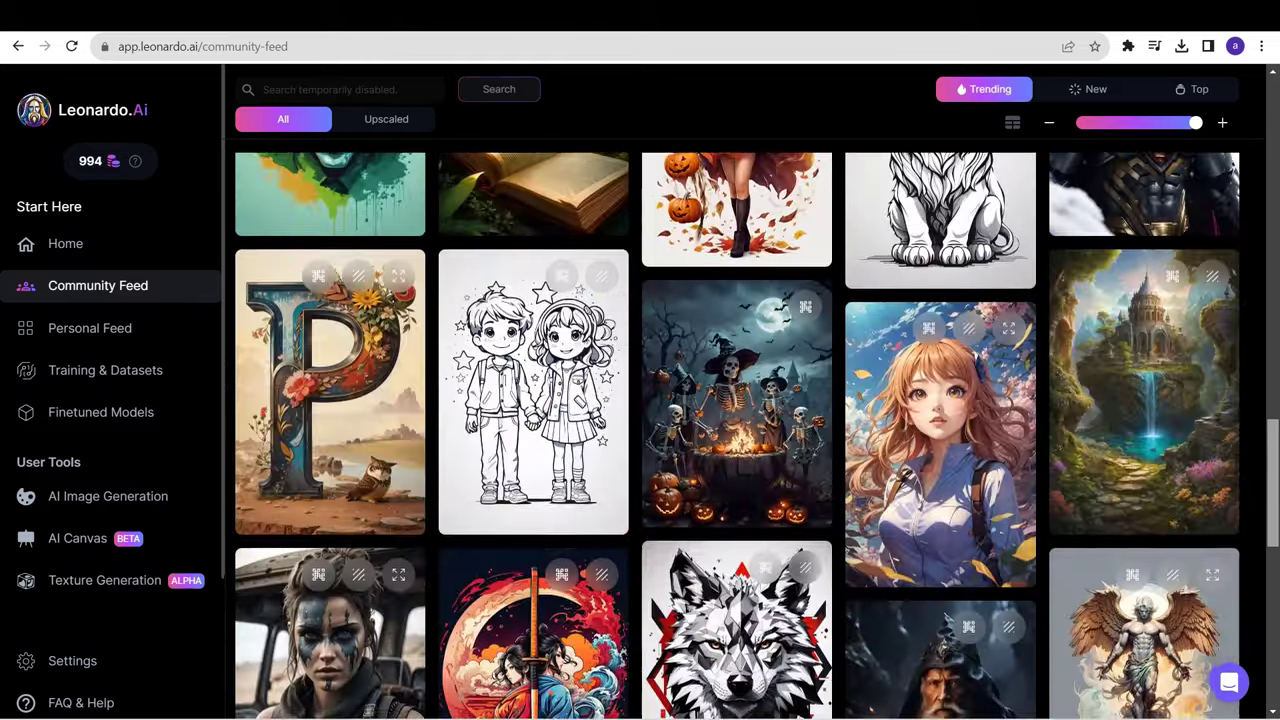
pyautogui.scroll(-10, 735, 435)
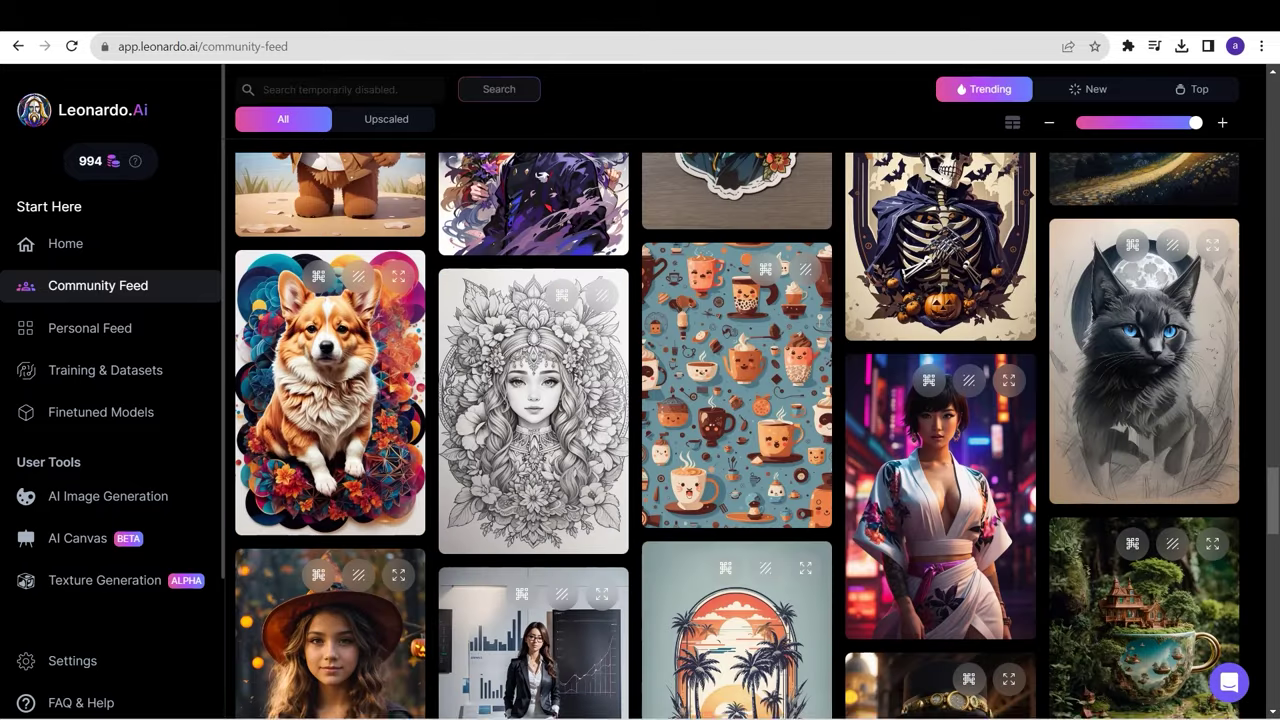
pyautogui.click(940, 480)
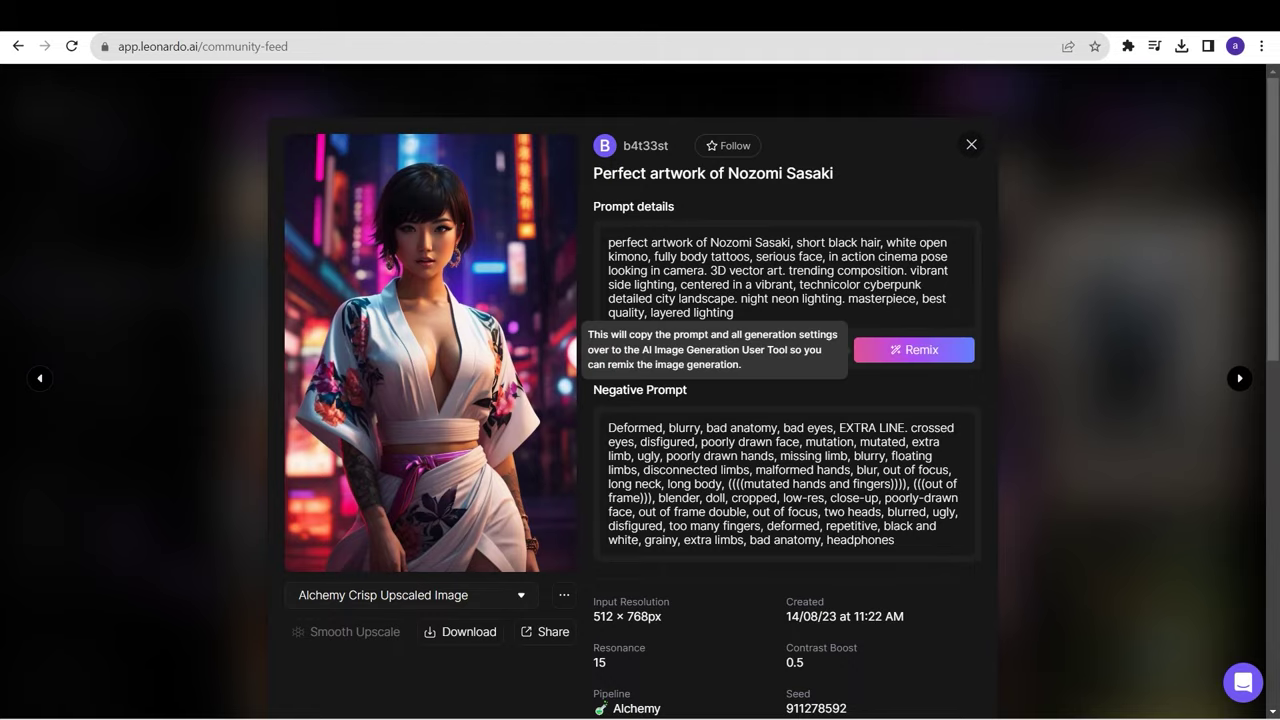
# - Remix the kimono artwork's prompt and generate two 768×512 white-kimono neon-city images on RPG 4.0
pyautogui.click(914, 349)
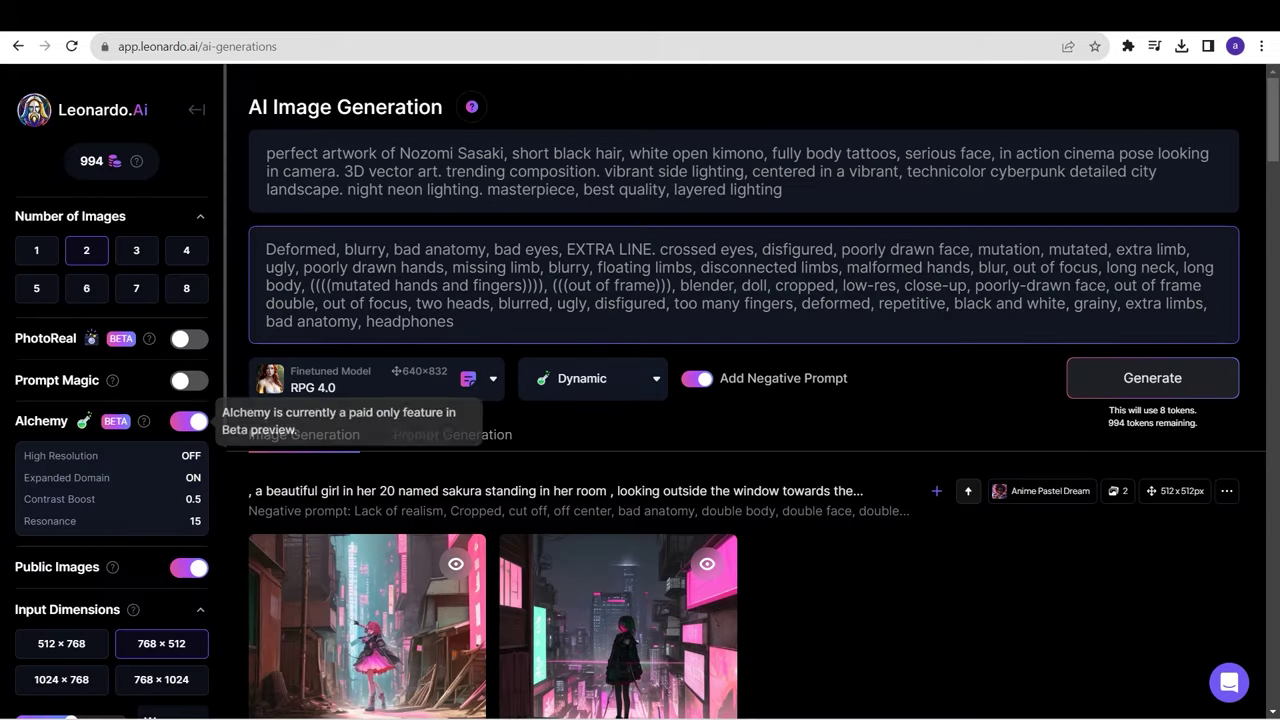
pyautogui.click(1152, 378)
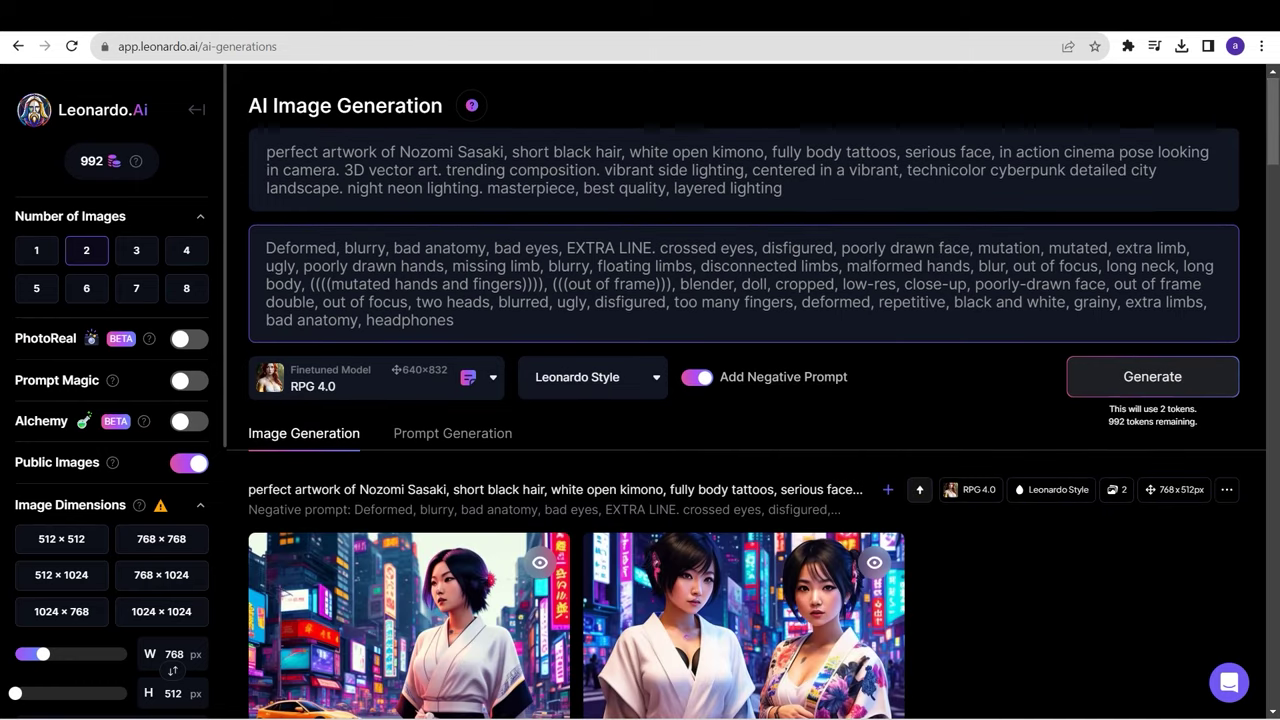
pyautogui.scroll(-3, 745, 400)
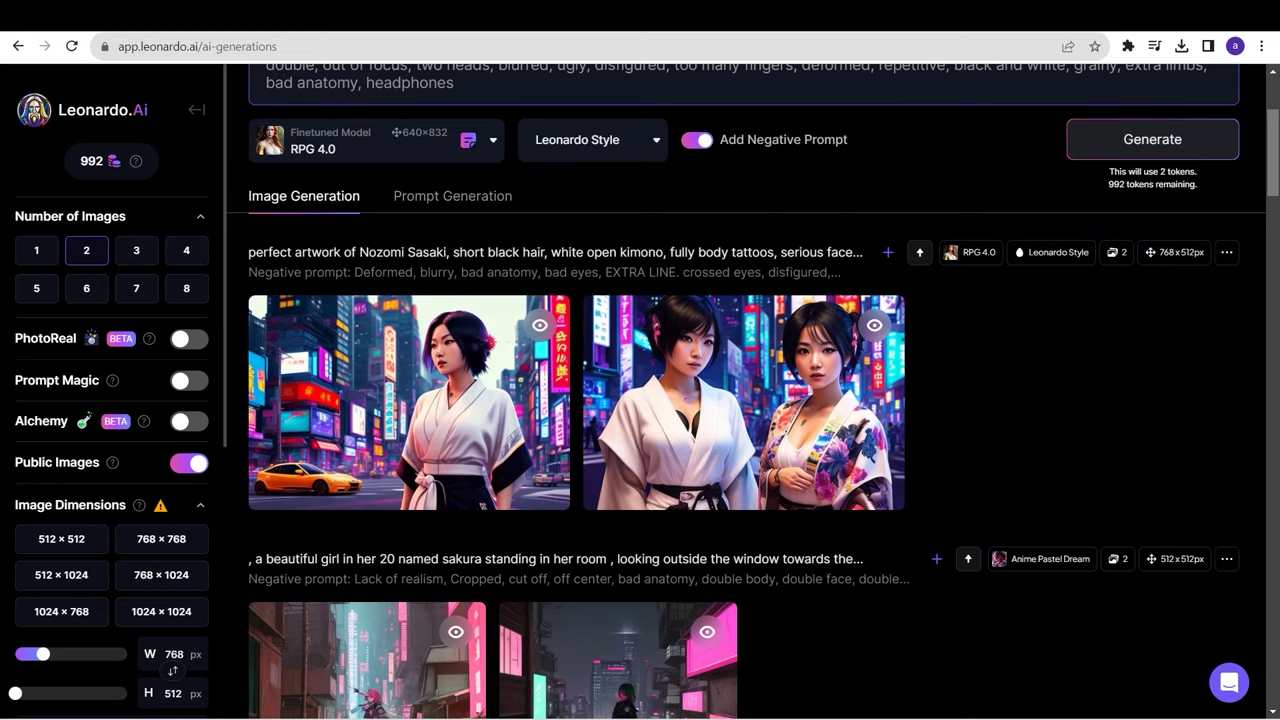
pyautogui.scroll(3, 745, 400)
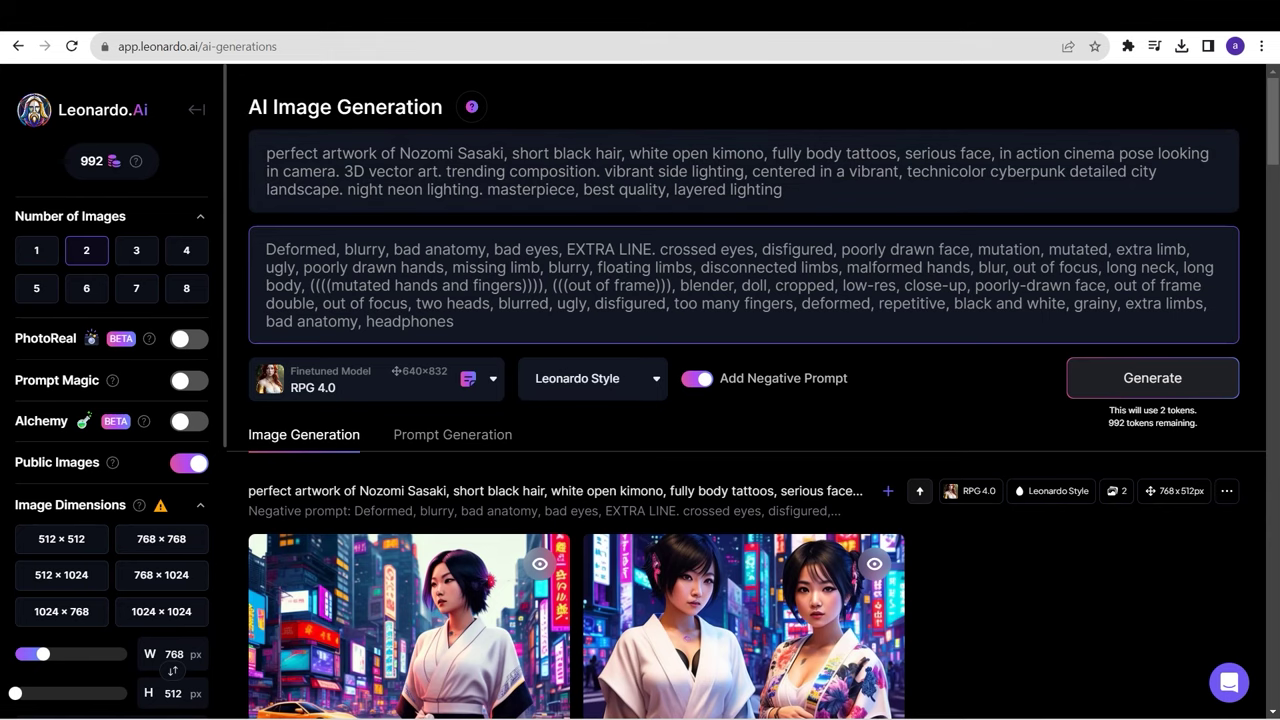
# - Review the upscaled images in the Personal Feed, then go to the Pika Labs home page
pyautogui.click(100, 110)
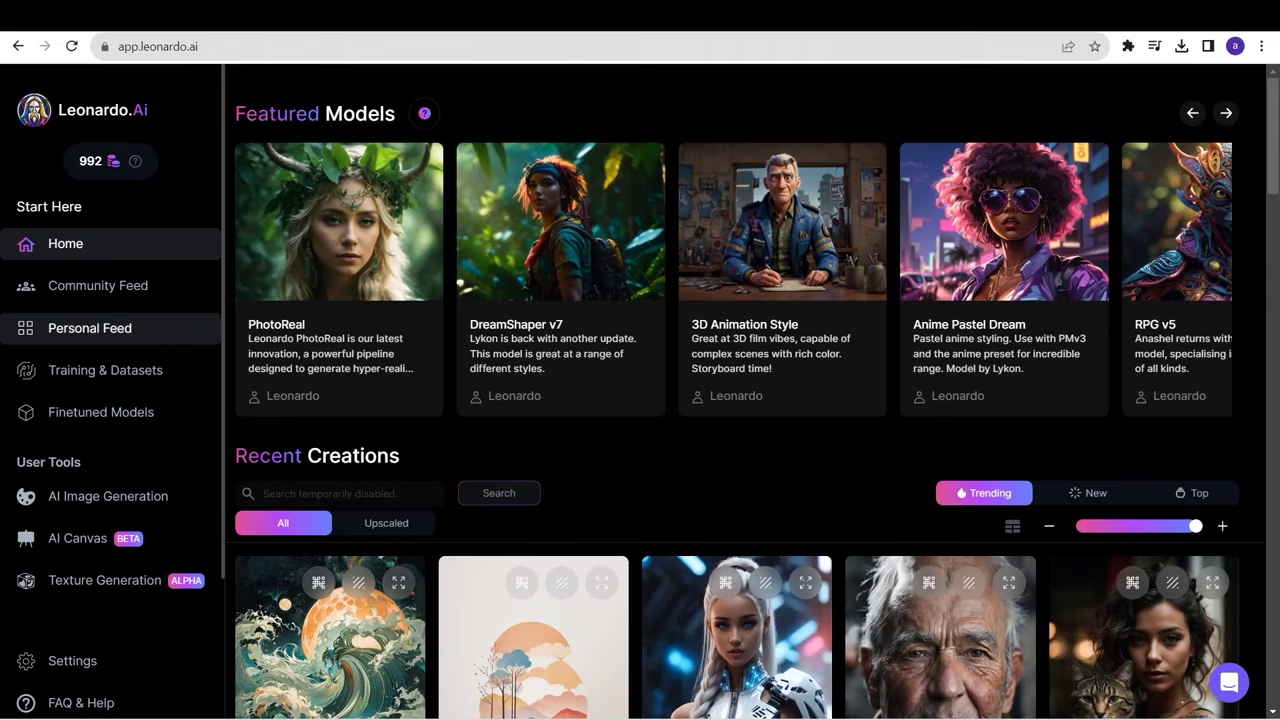
pyautogui.click(89, 328)
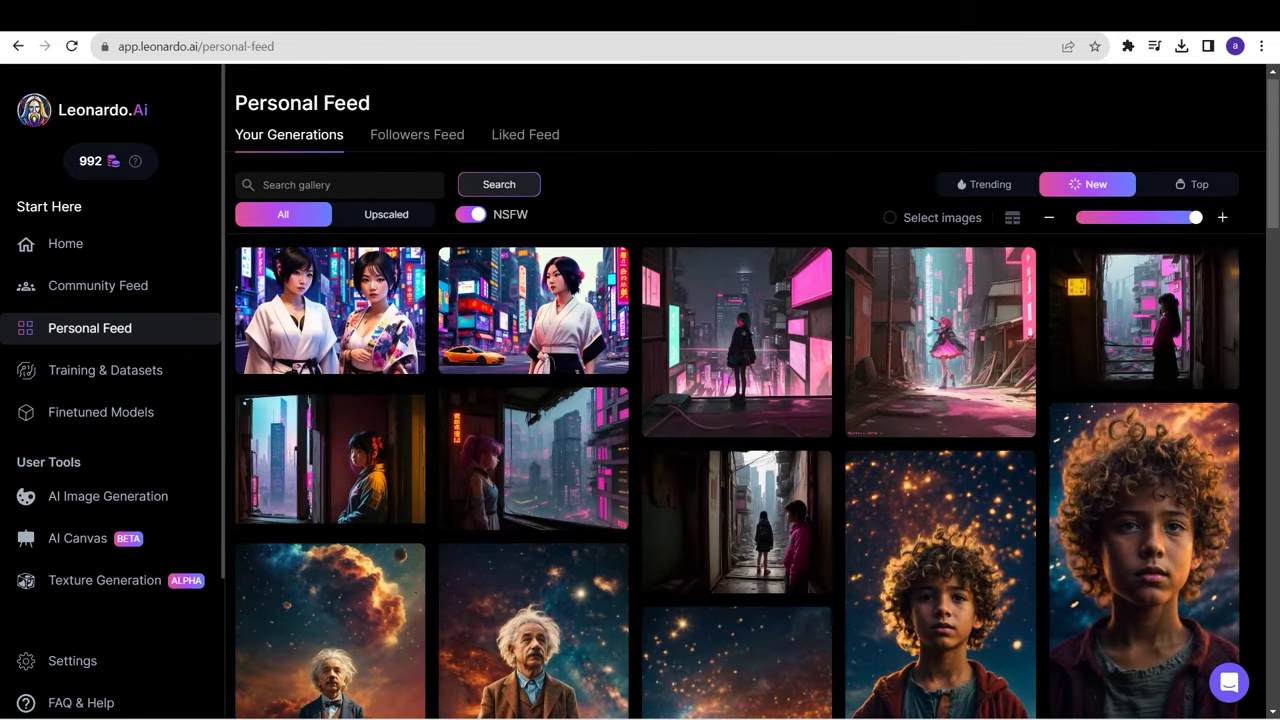
pyautogui.click(386, 214)
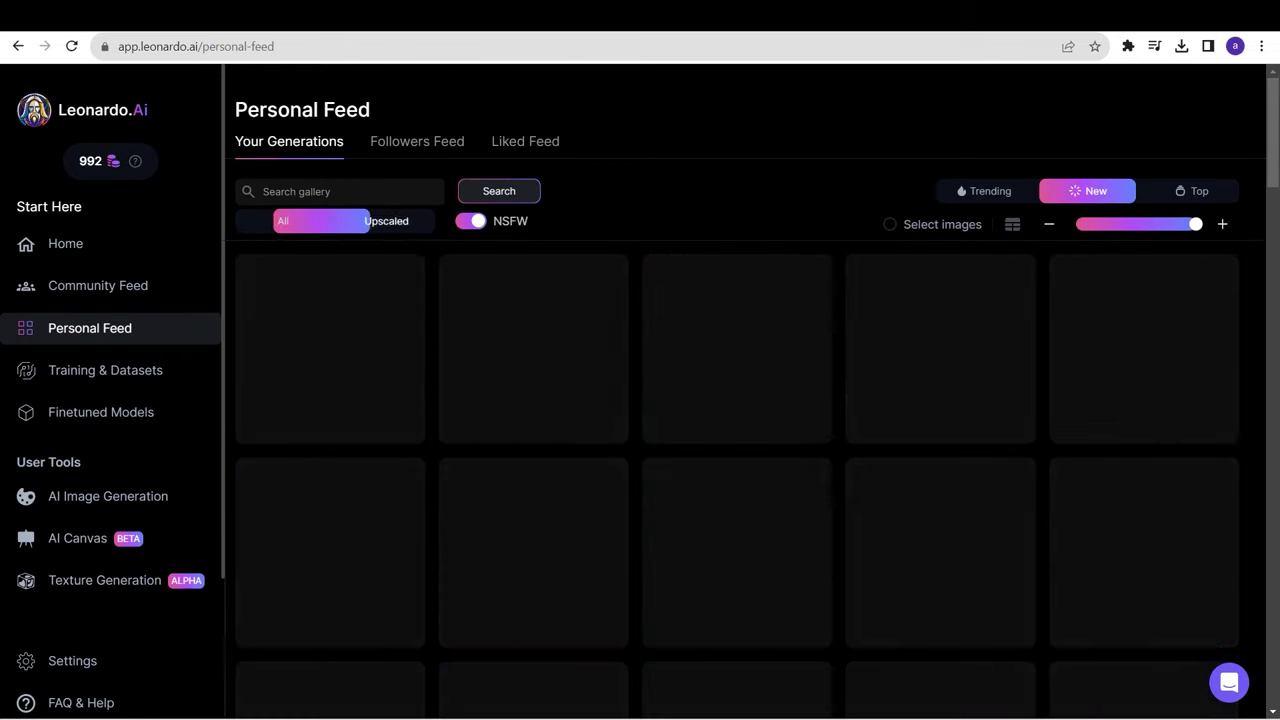
pyautogui.scroll(-15, 737, 436)
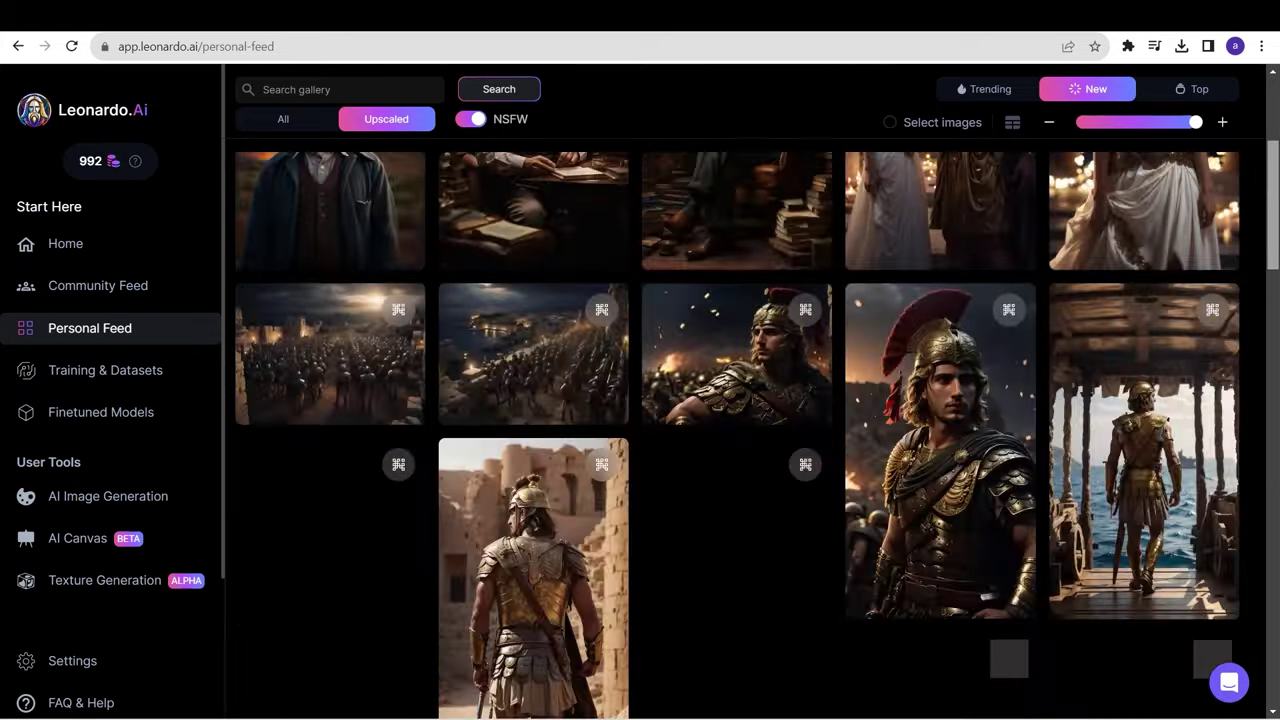
pyautogui.scroll(-2, 940, 408)
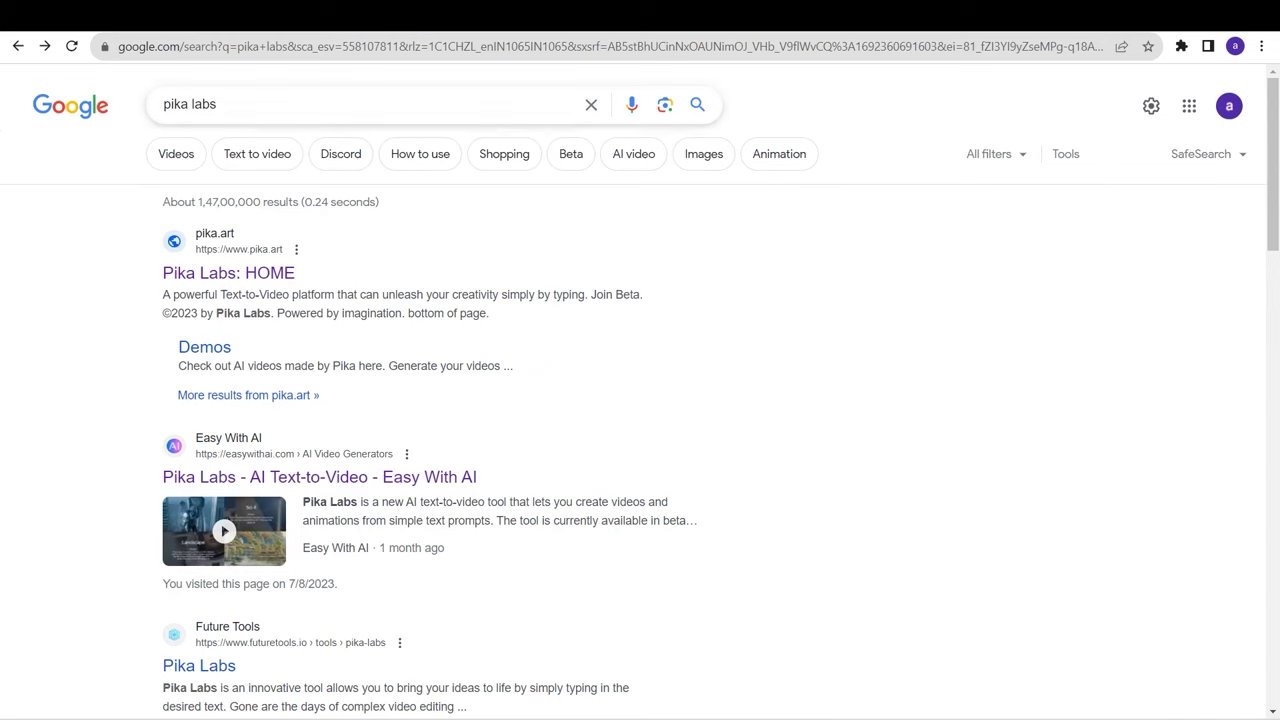
pyautogui.click(228, 273)
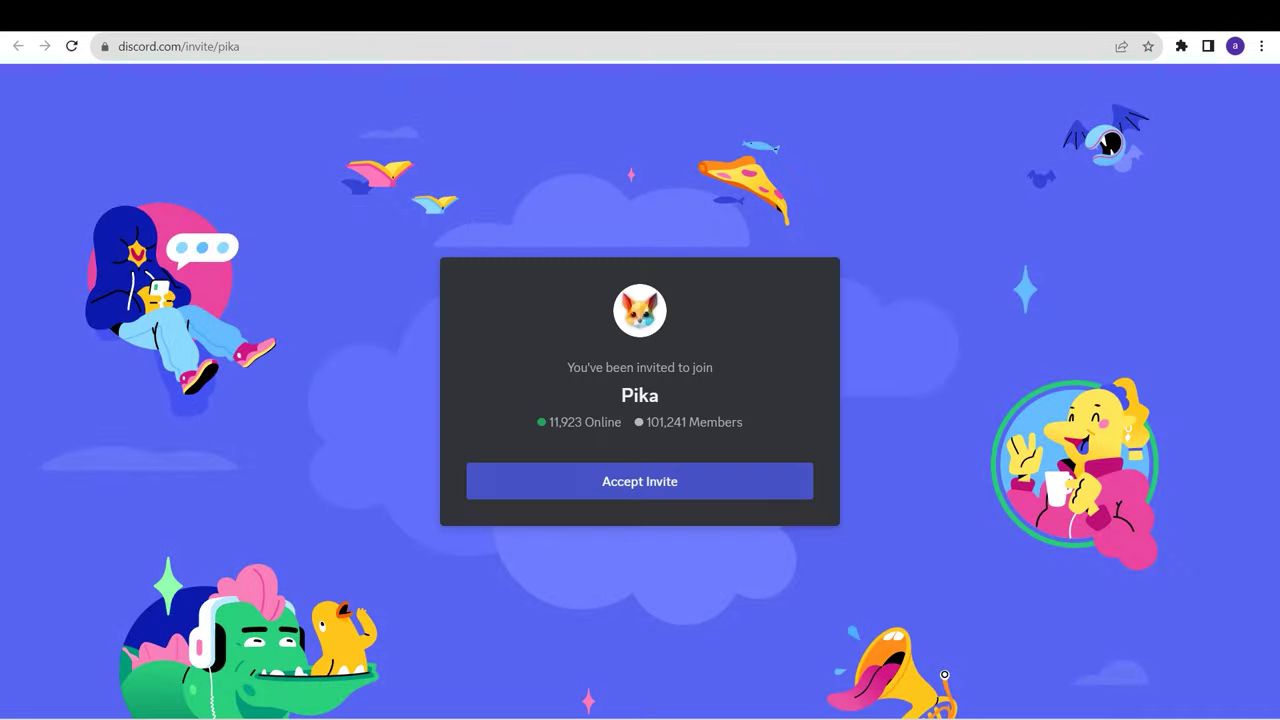
# - Accept the Pika Discord invite and scroll down to the generate-1 to generate-8 channels
pyautogui.click(640, 481)
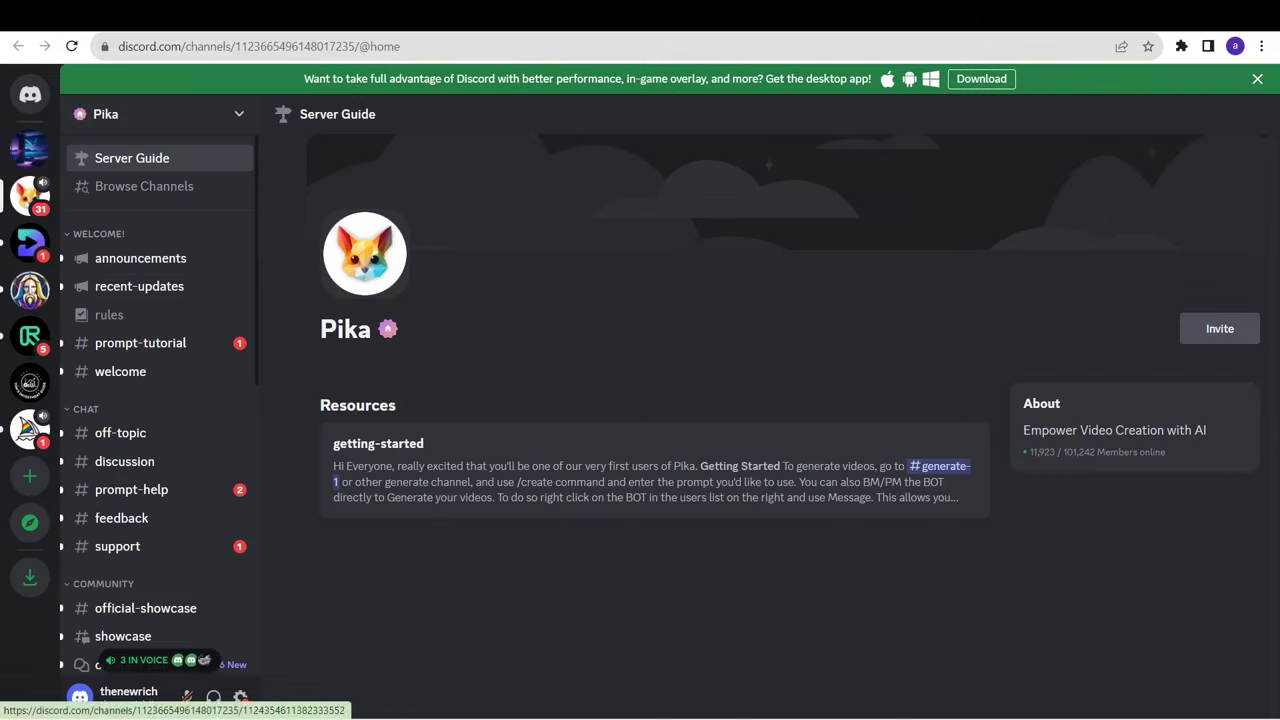
pyautogui.scroll(-5, 160, 445)
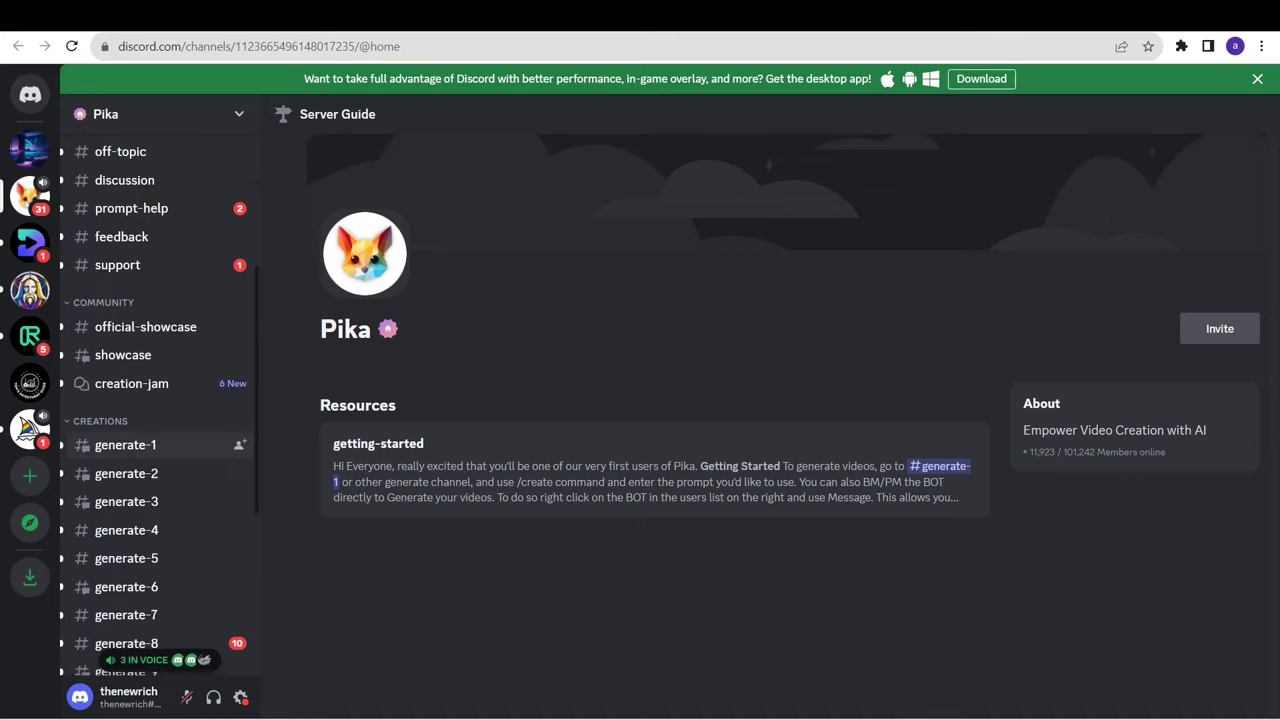
# - In #generate-1, start a /create command and add its image option
pyautogui.click(150, 445)
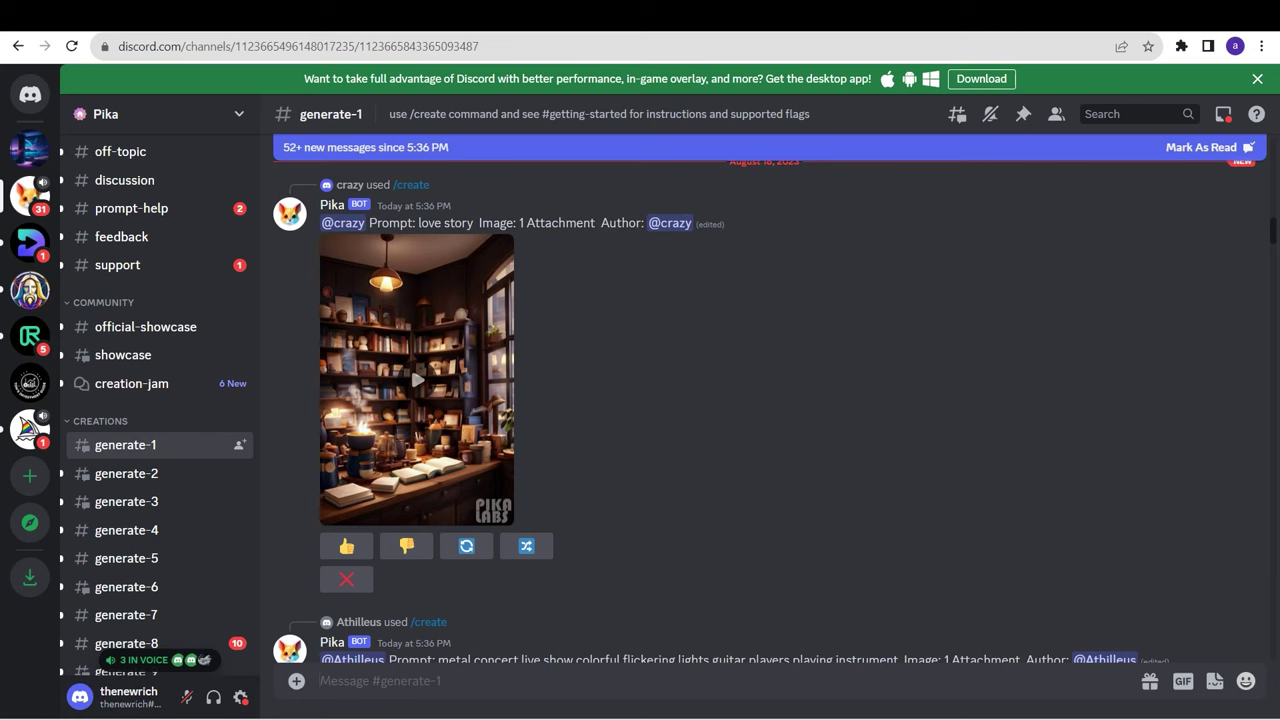
pyautogui.write('/')
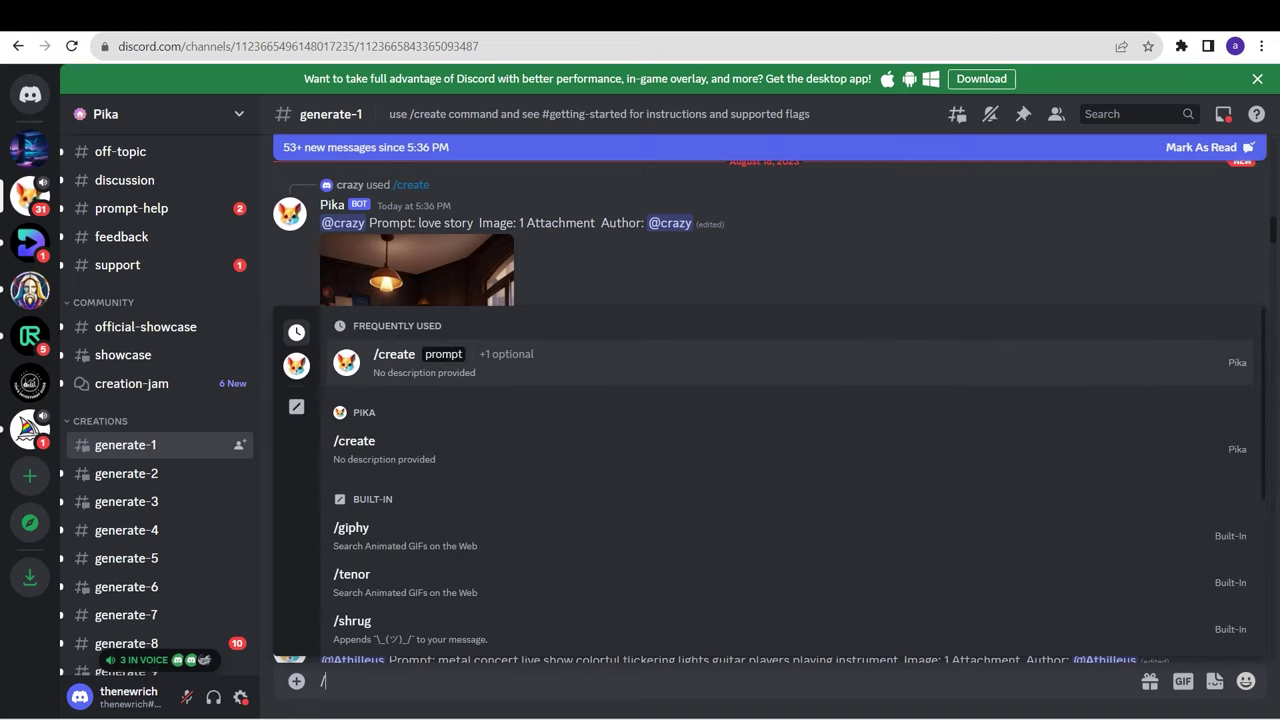
pyautogui.press('Return')
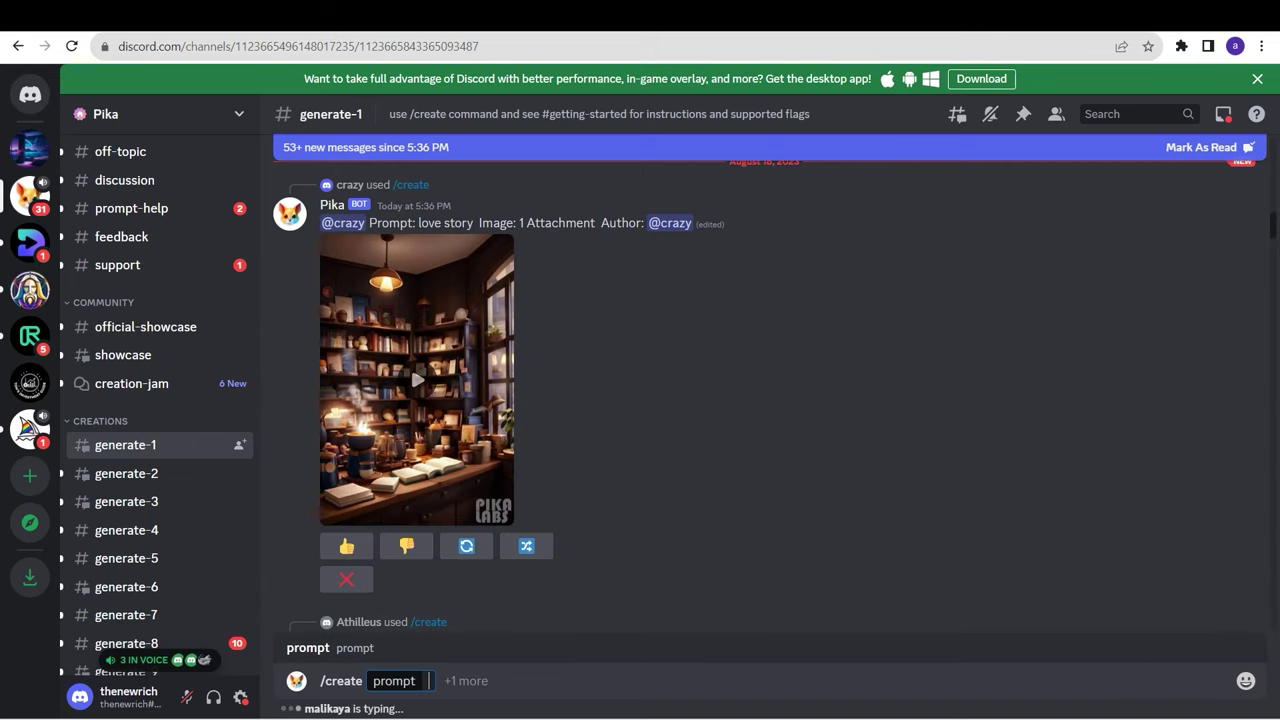
pyautogui.press('Tab')
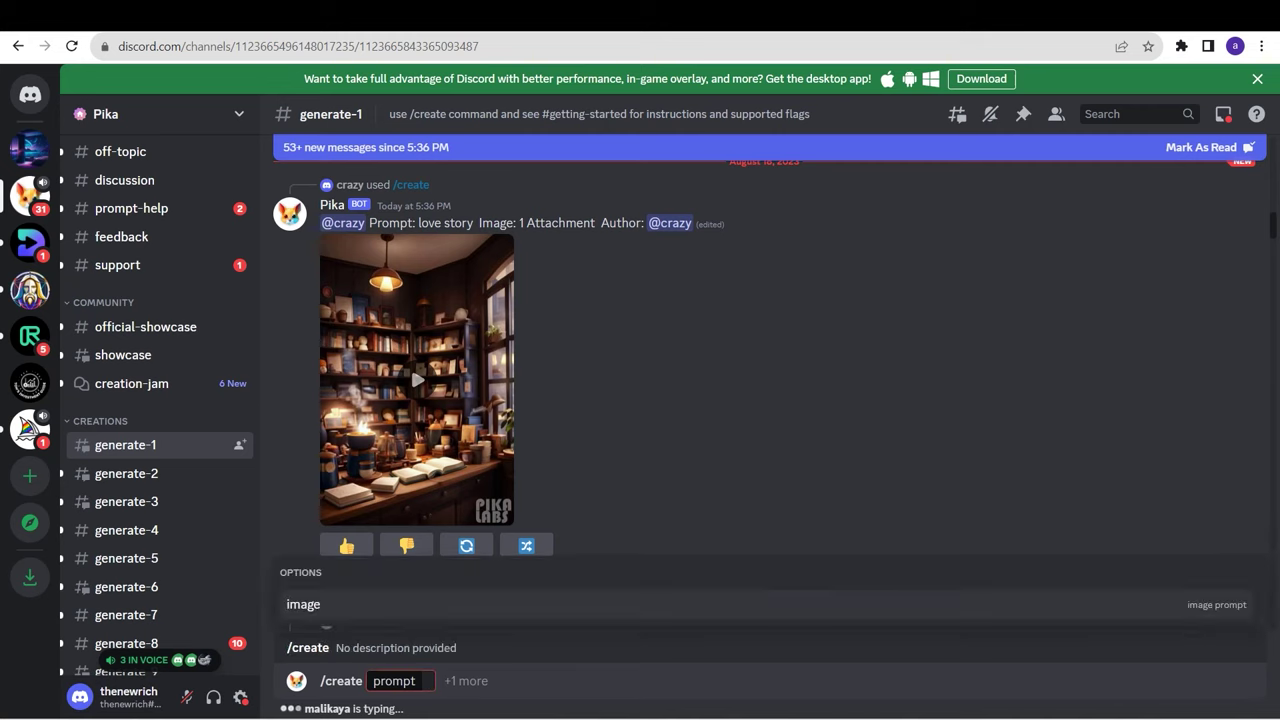
pyautogui.click(303, 604)
# - Attach the colonial-India famine image from Downloads as the /create image
pyautogui.click(378, 550)
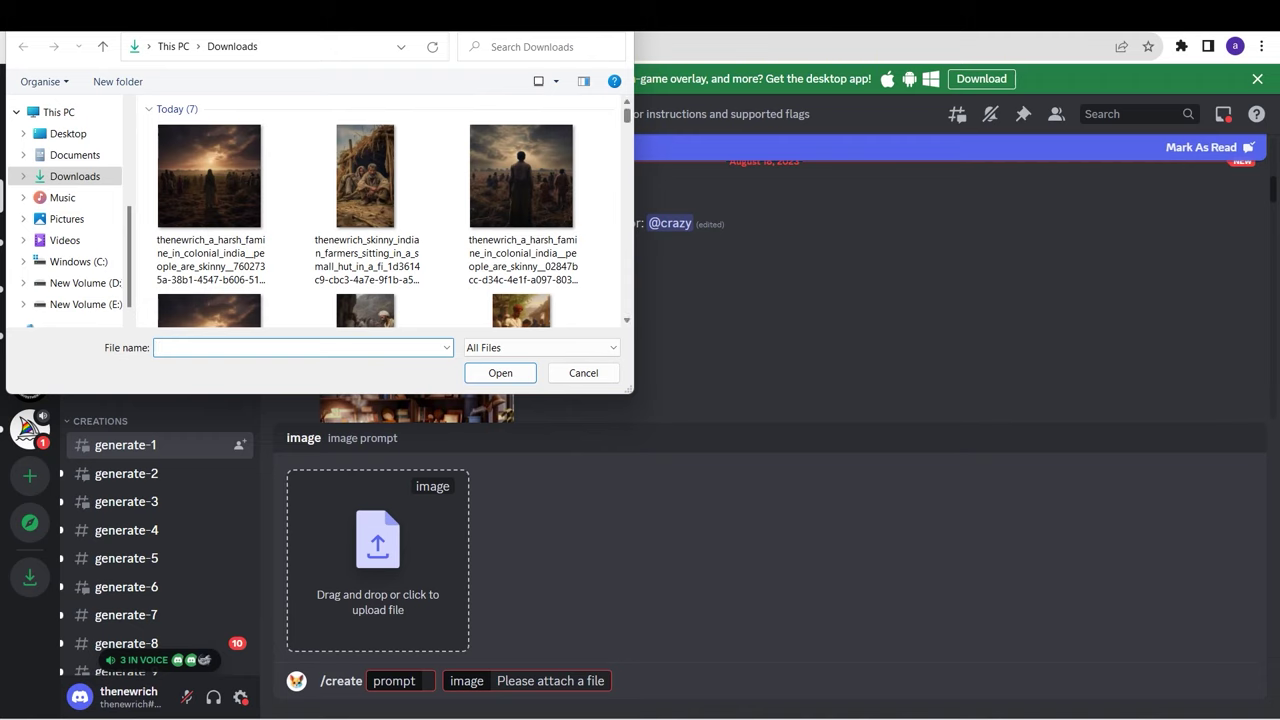
pyautogui.doubleClick(521, 176)
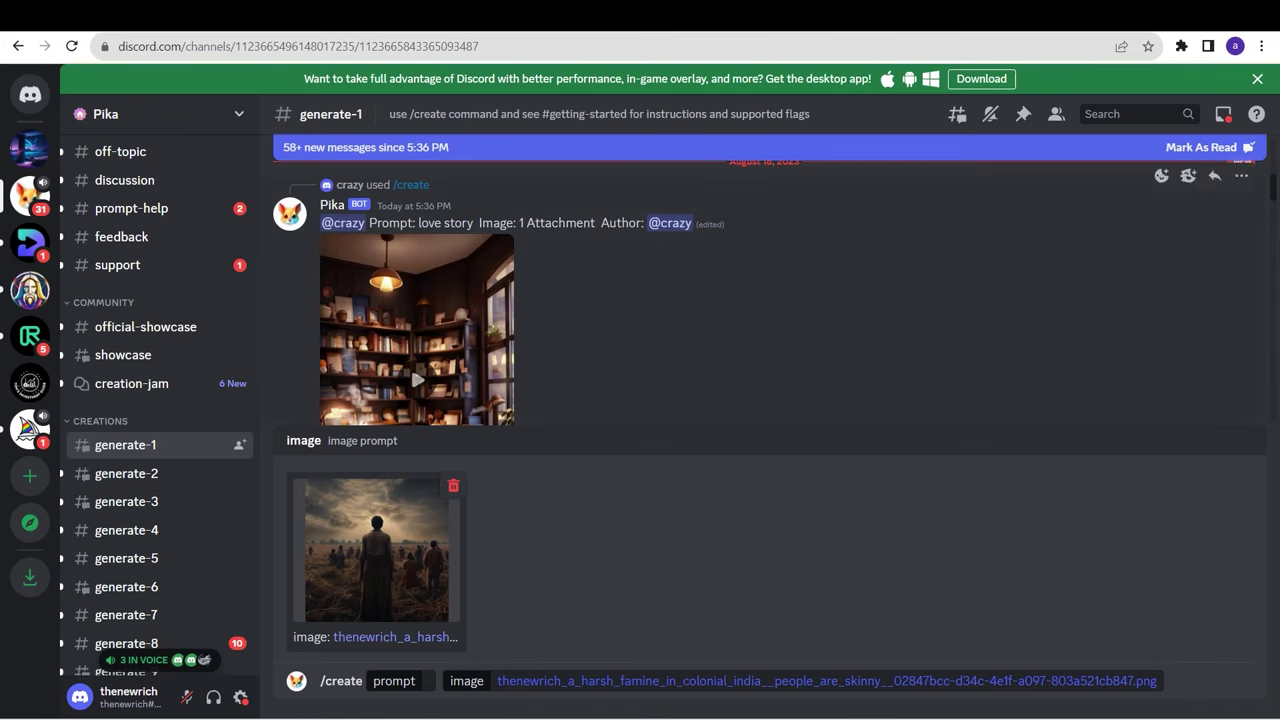
# - Paste the fast-moving sky and farm time-lapse prompt with -gs 15 -motion 2 and send the /create command
pyautogui.write('the sky moving fast, time lapse of people working in the farm -gs 15 -motion 2')
pyautogui.moveTo(621, 700)
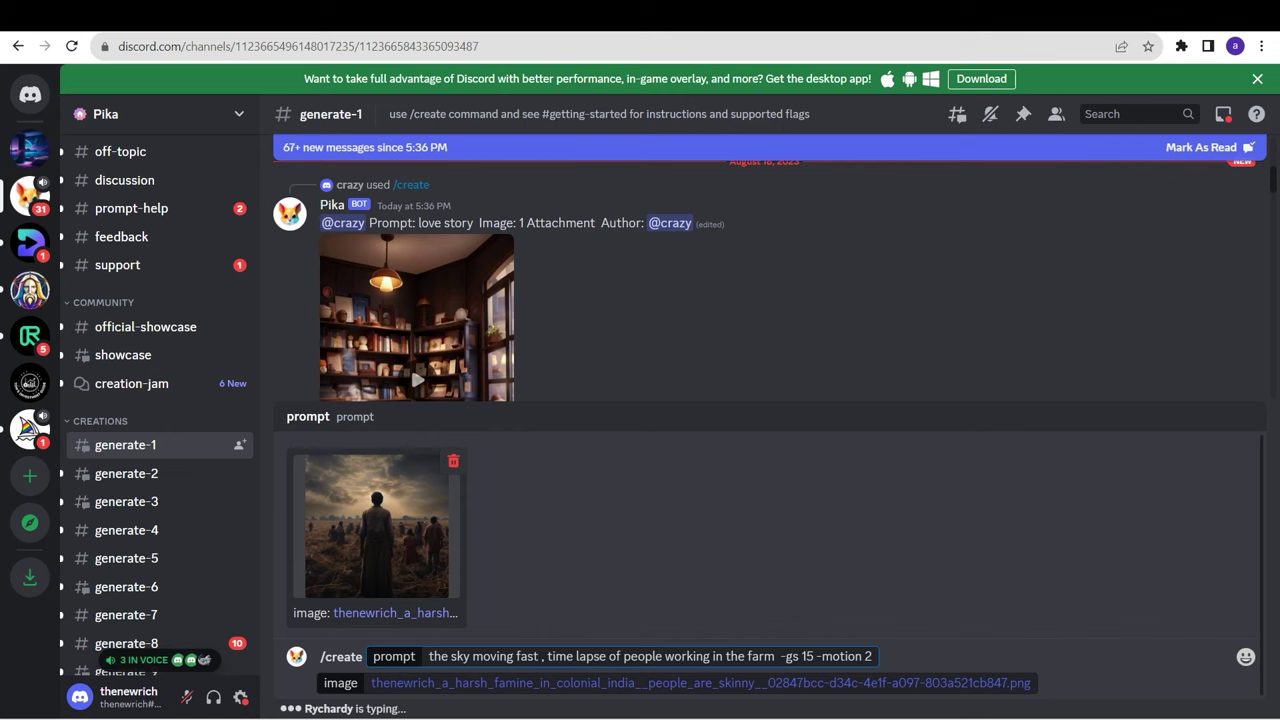
pyautogui.press('Return')
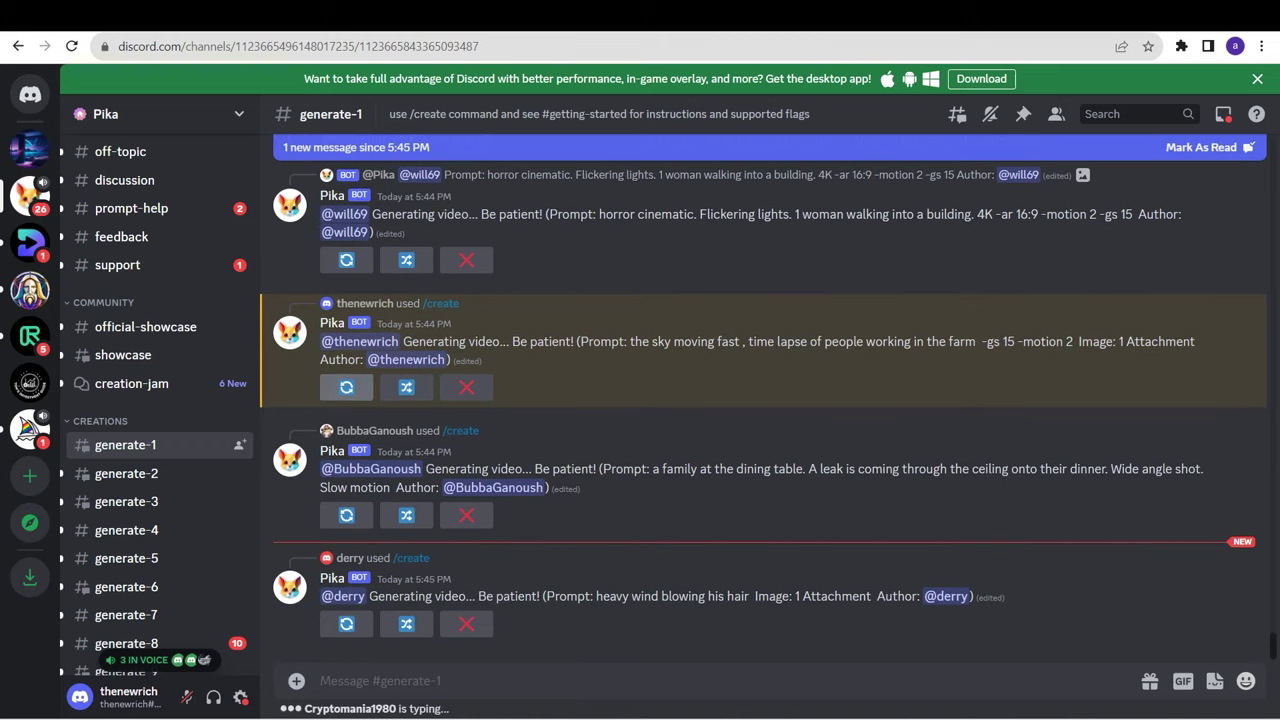
# - Re-roll the farm time-lapse generation to queue additional clip variations
pyautogui.click(346, 387)
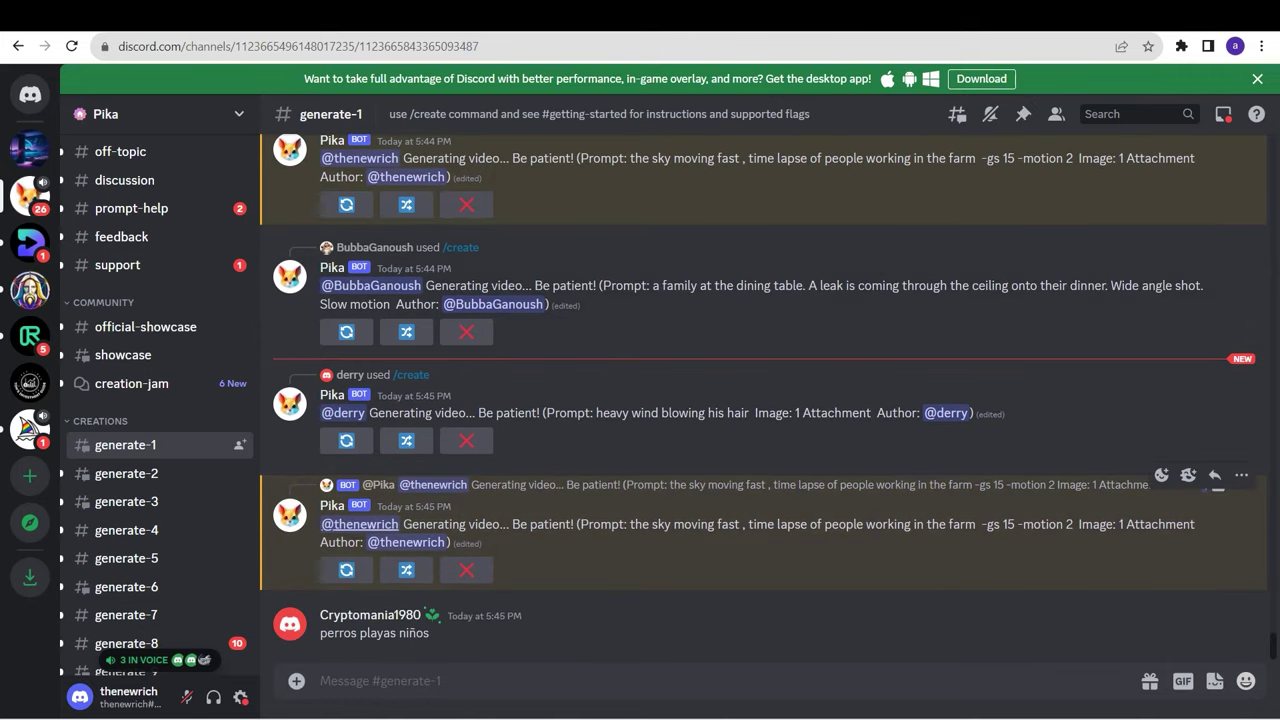
pyautogui.click(346, 569)
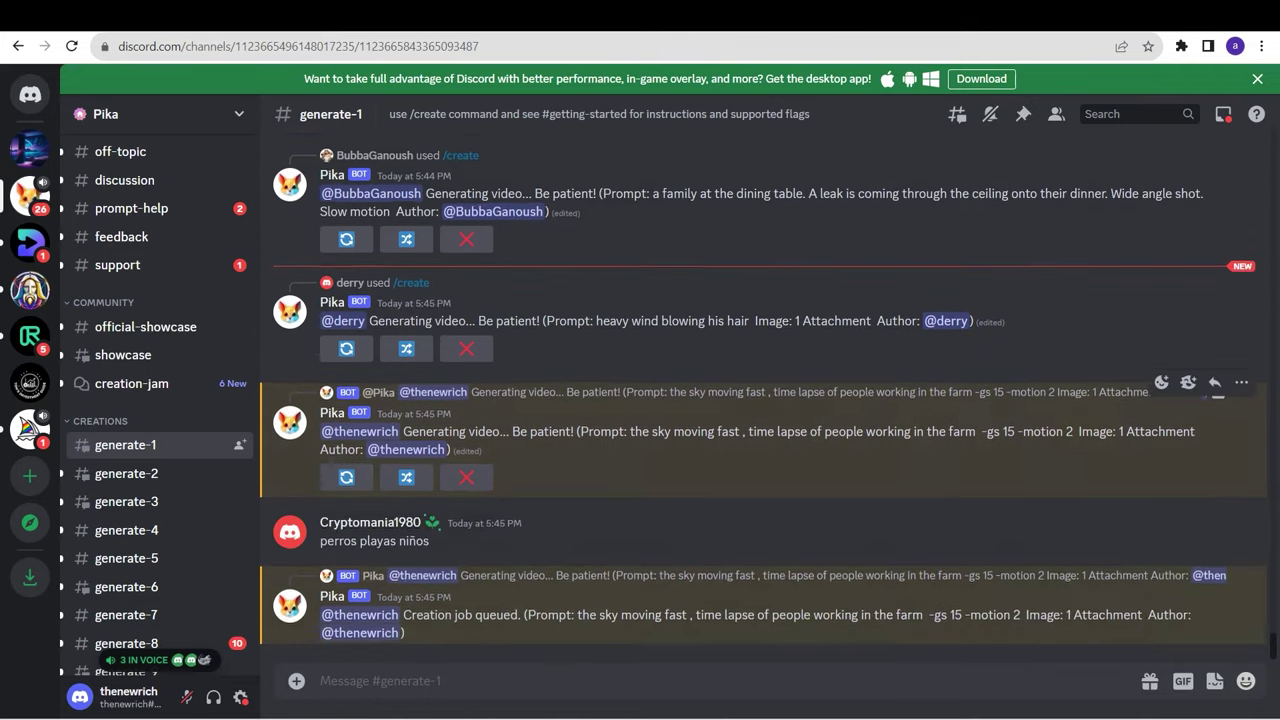
pyautogui.click(346, 440)
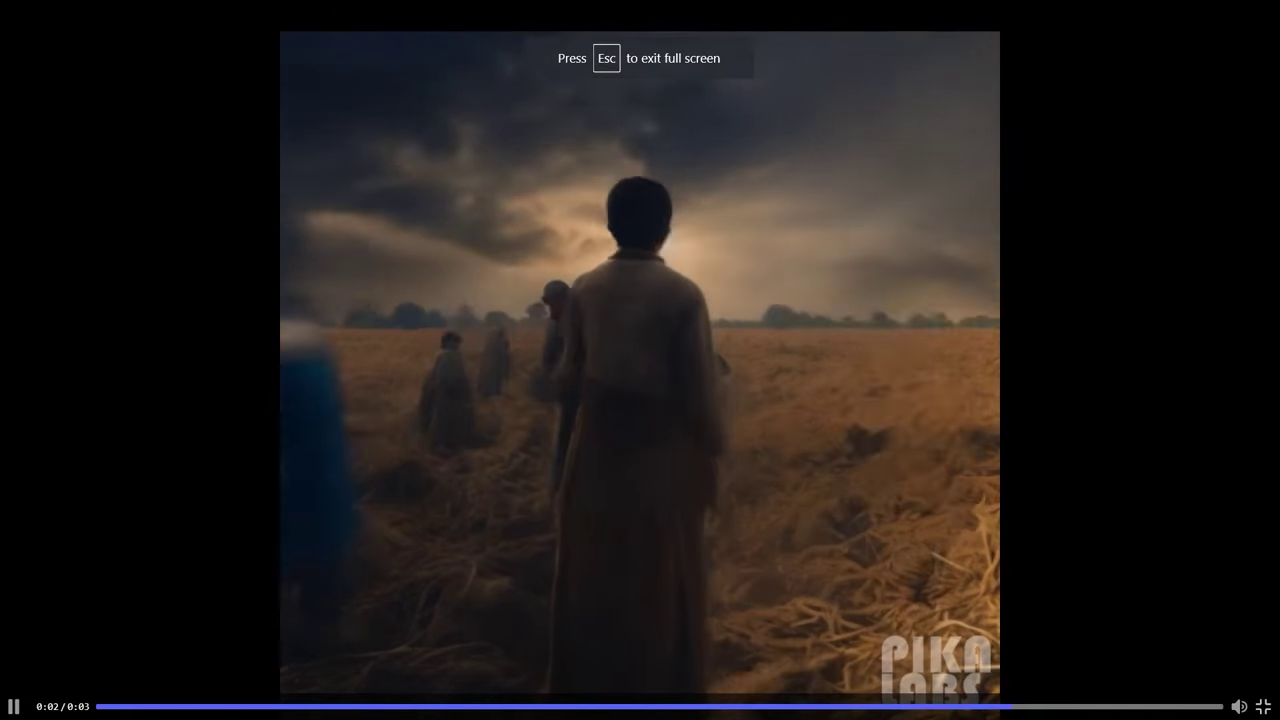
# - Exit full screen and play the first farm time-lapse clip
pyautogui.press('Escape')
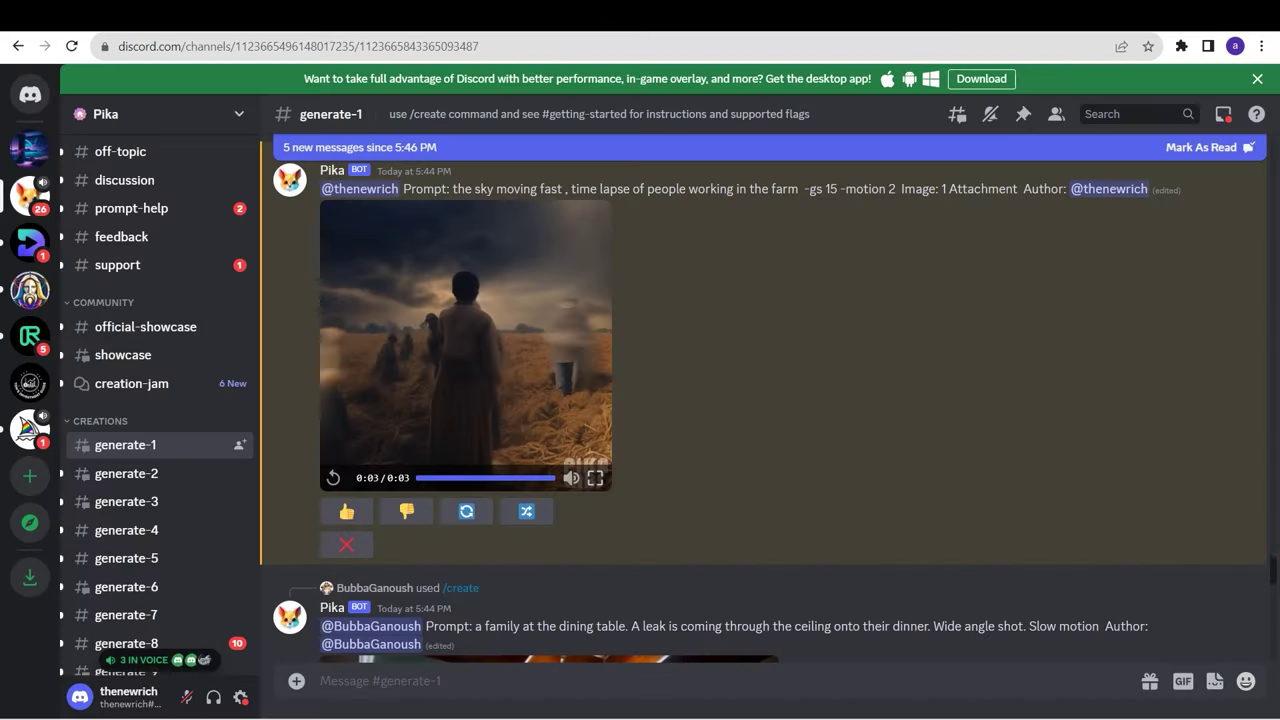
pyautogui.scroll(-10, 763, 400)
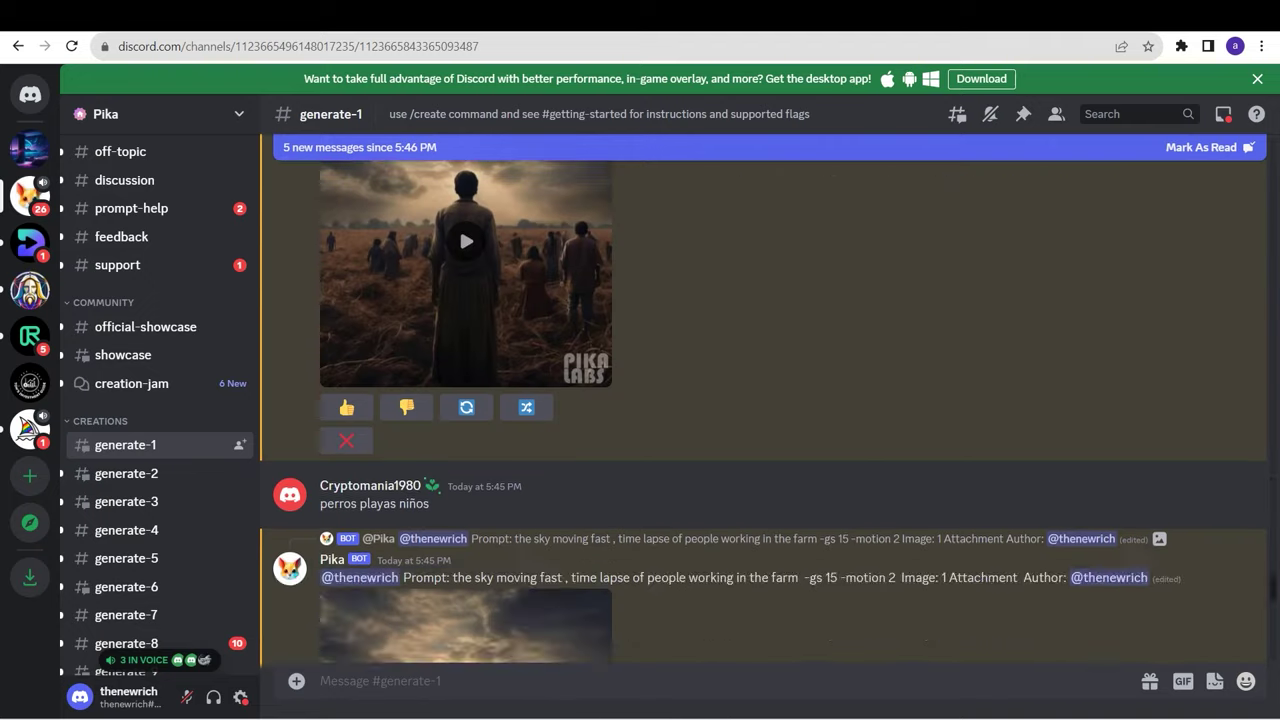
pyautogui.scroll(1, 763, 400)
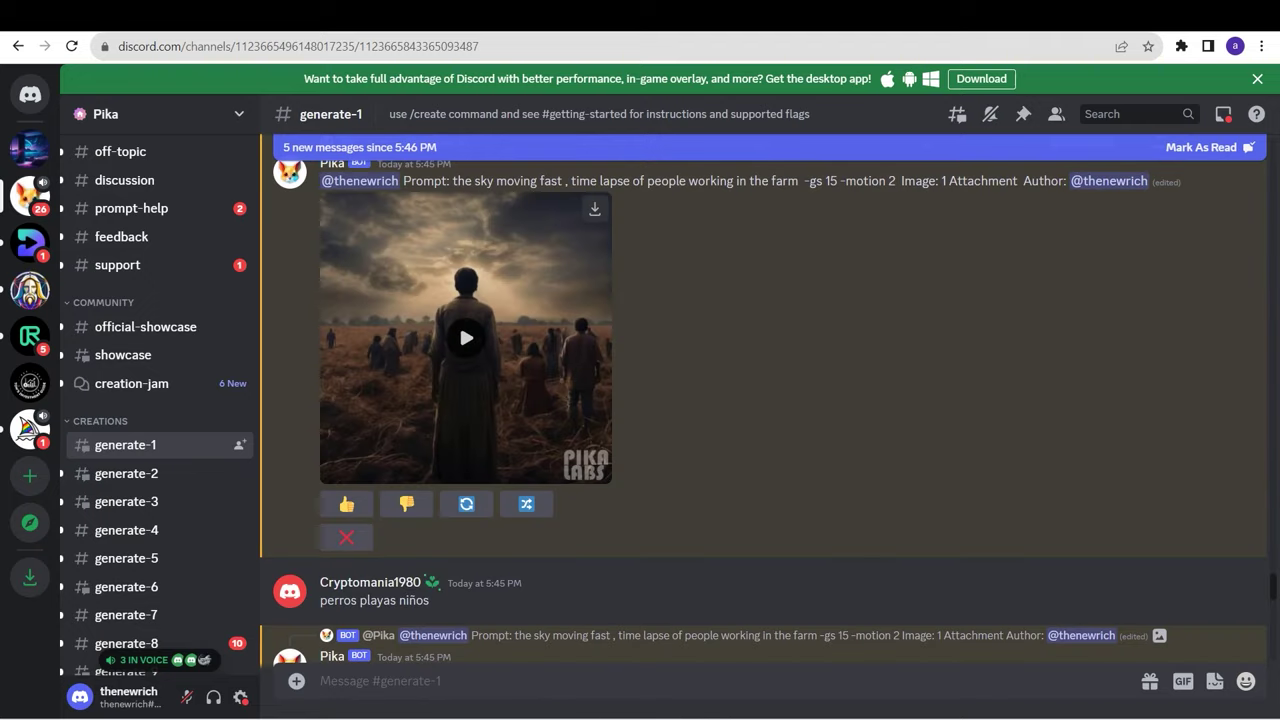
pyautogui.click(466, 338)
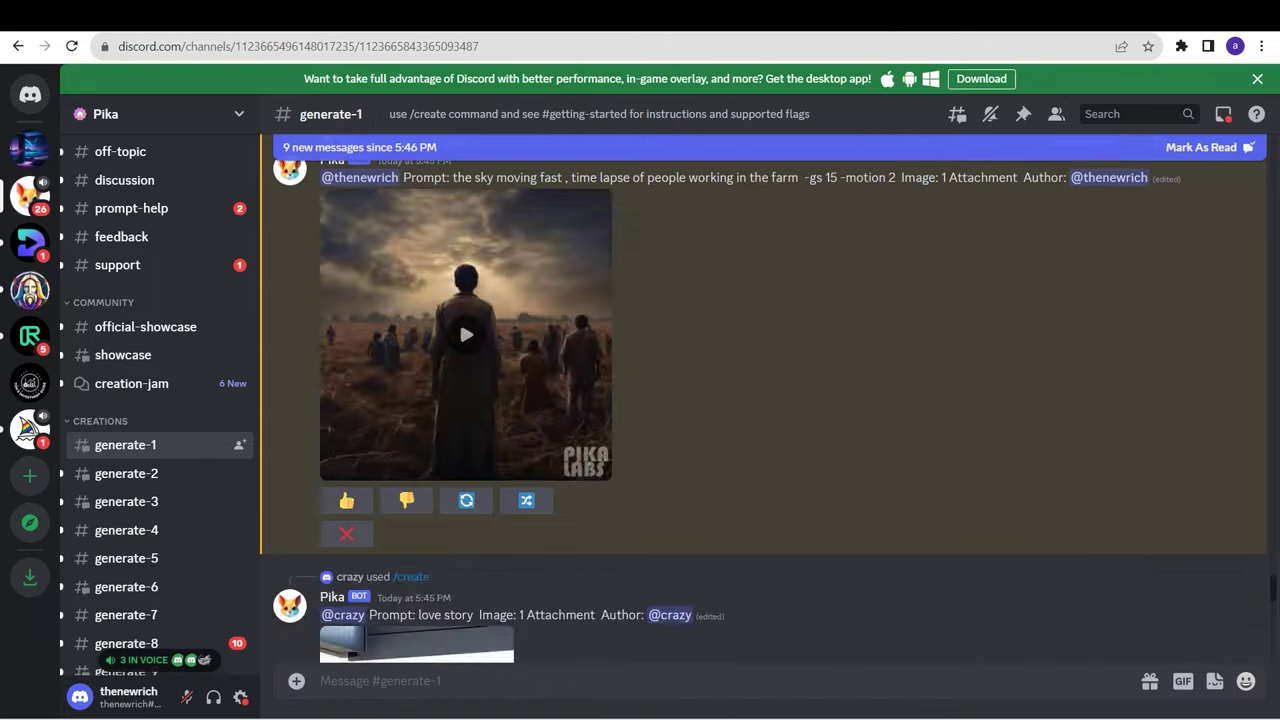
# - Play the newer farm time-lapse clip
pyautogui.scroll(-10, 764, 415)
pyautogui.scroll(10, 764, 400)
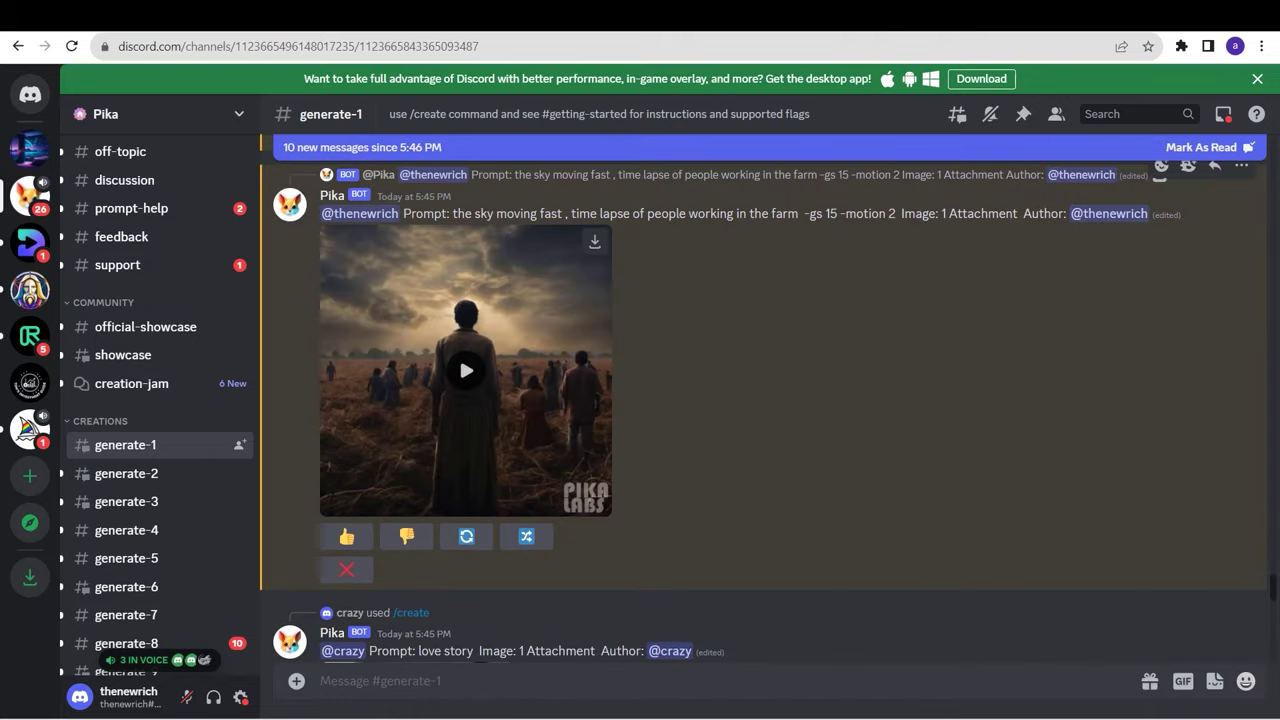
pyautogui.click(466, 370)
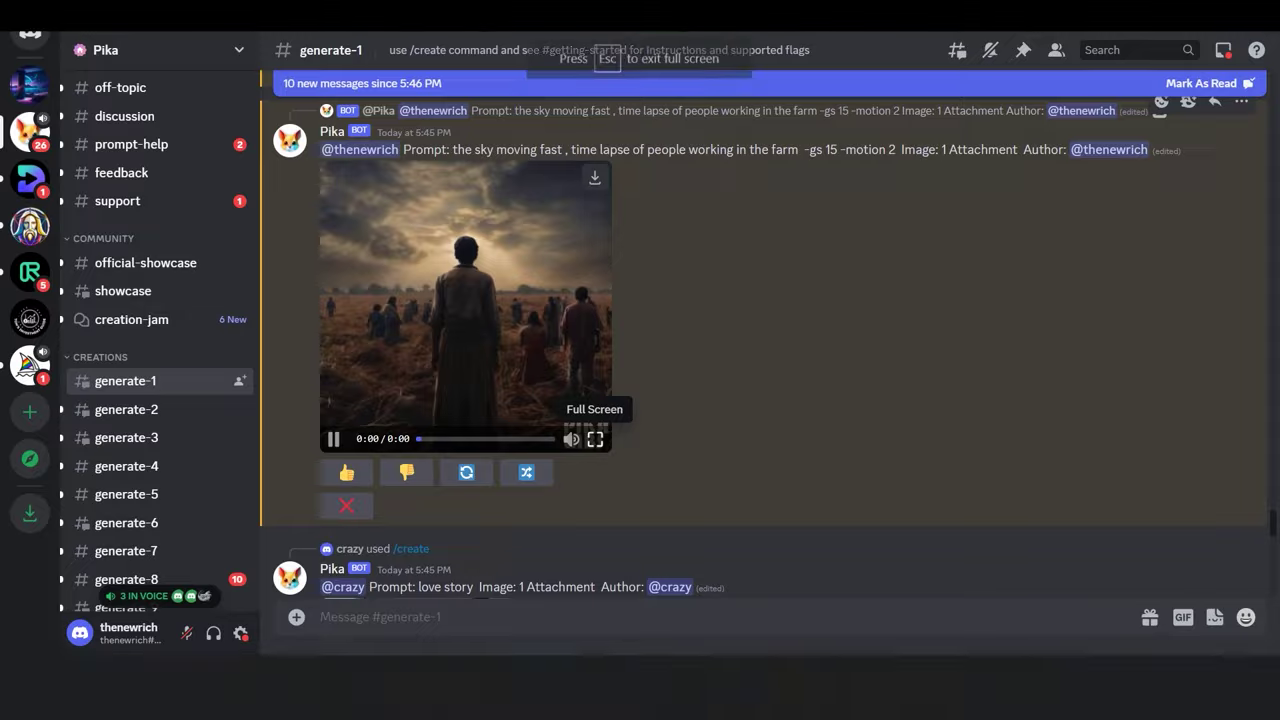
# - Watch the 3-second farm time-lapse clip full screen to the end
pyautogui.click(594, 438)
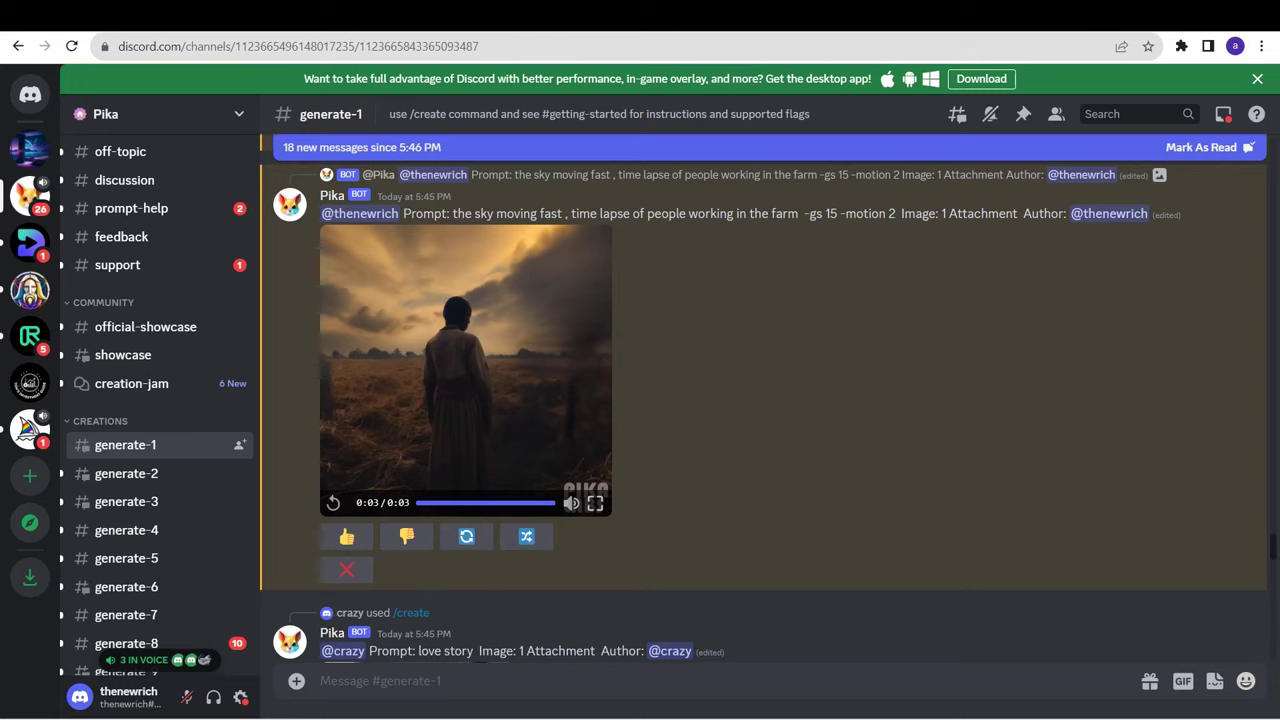
# - Start a /create command with DreamShaper_v6_a_shot_of_theatre_screen_watching_a_movie_sh_5.jpg attached as its image
pyautogui.scroll(-20, 763, 412)
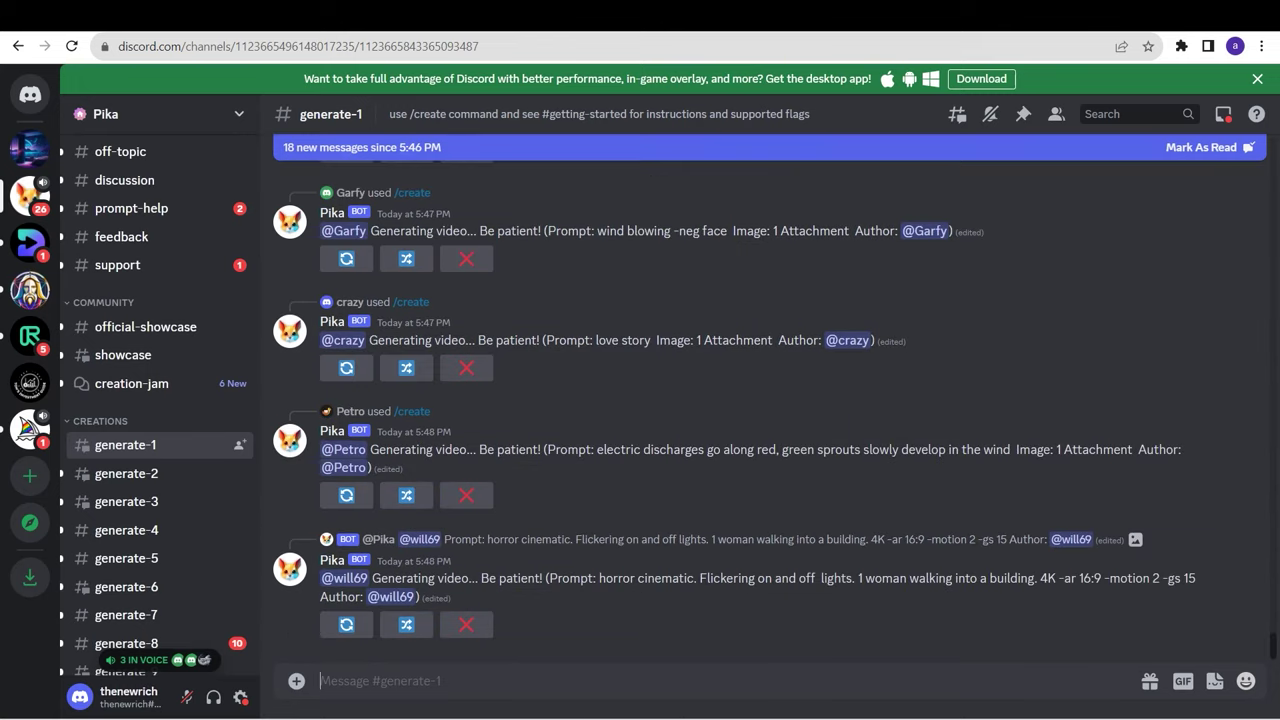
pyautogui.write('/')
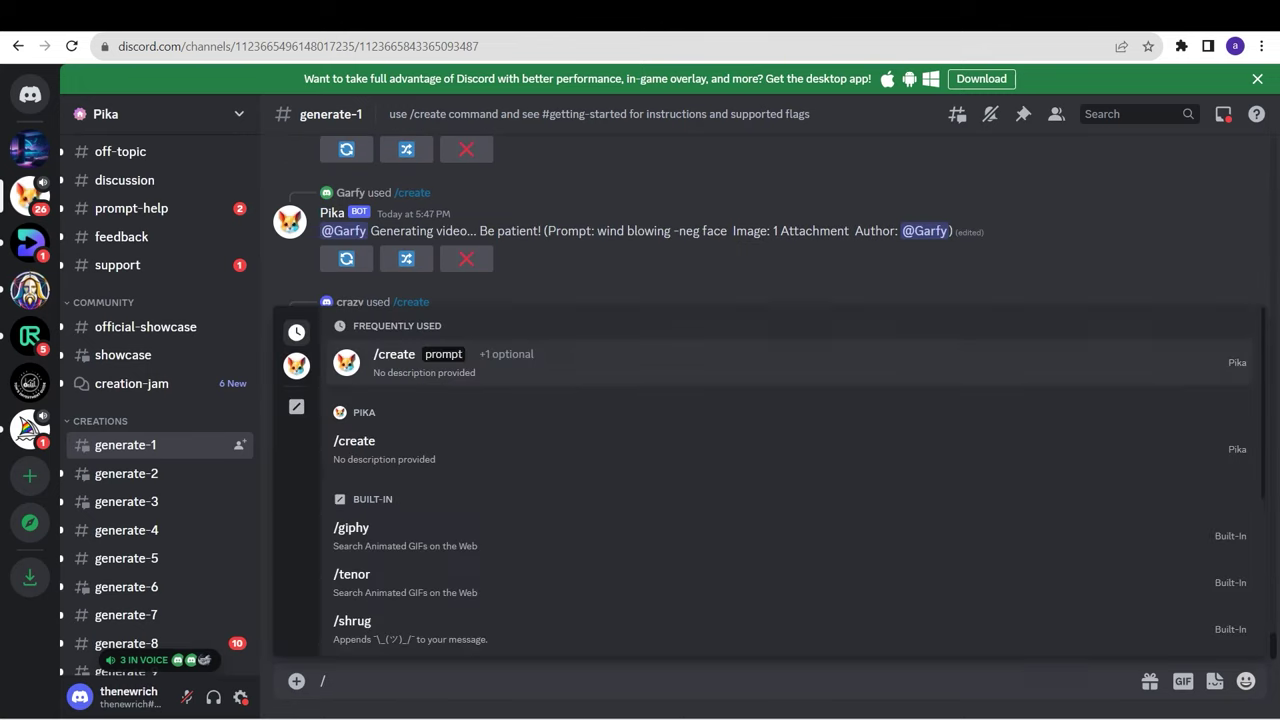
pyautogui.press('Return')
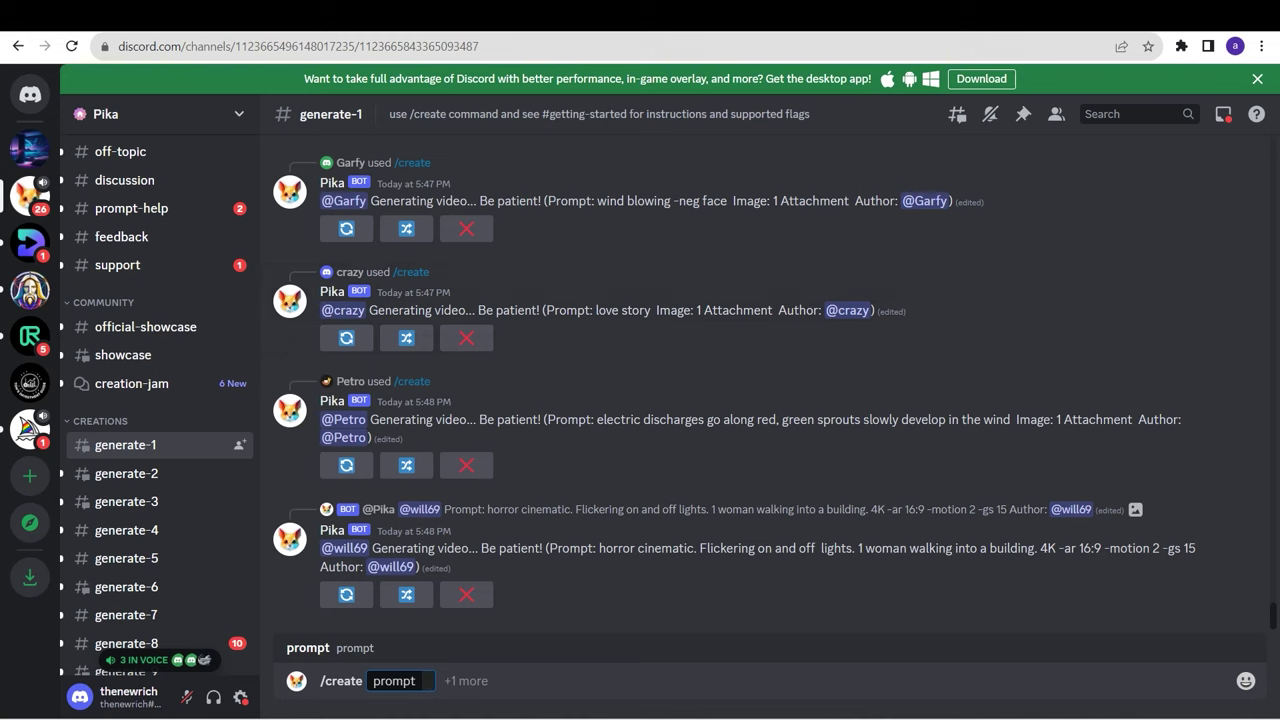
pyautogui.press('Tab')
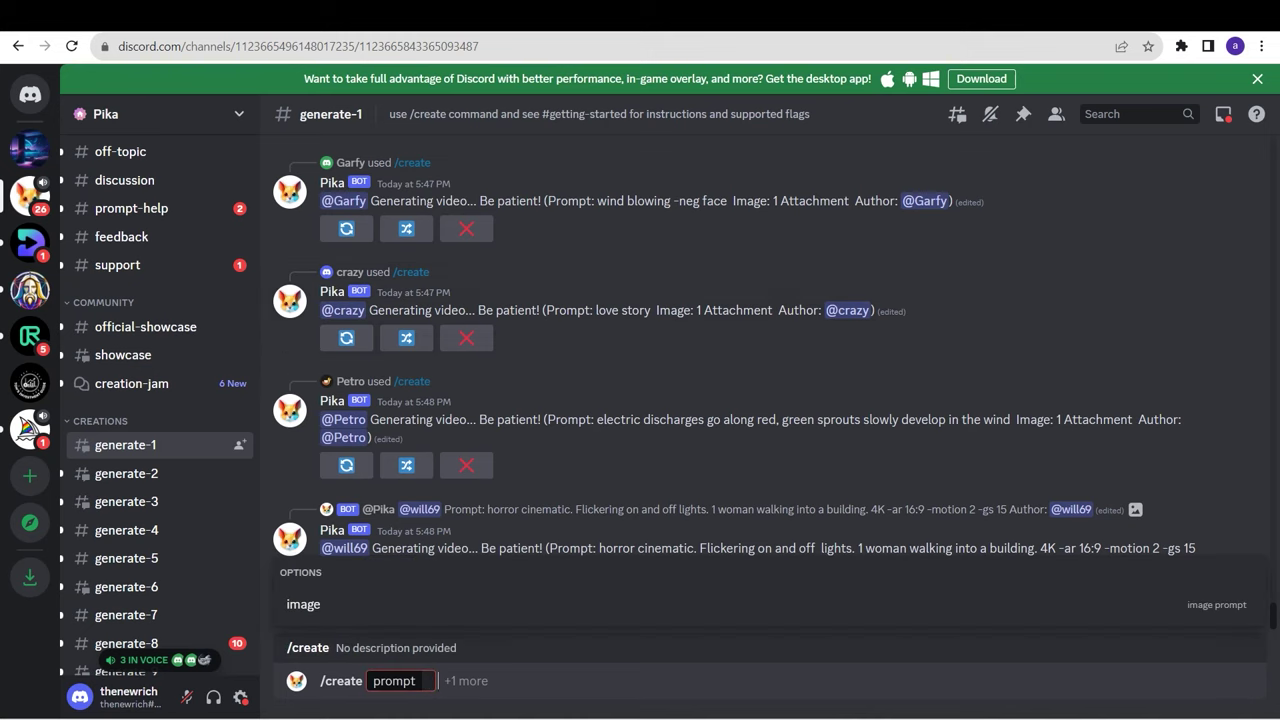
pyautogui.press('Return')
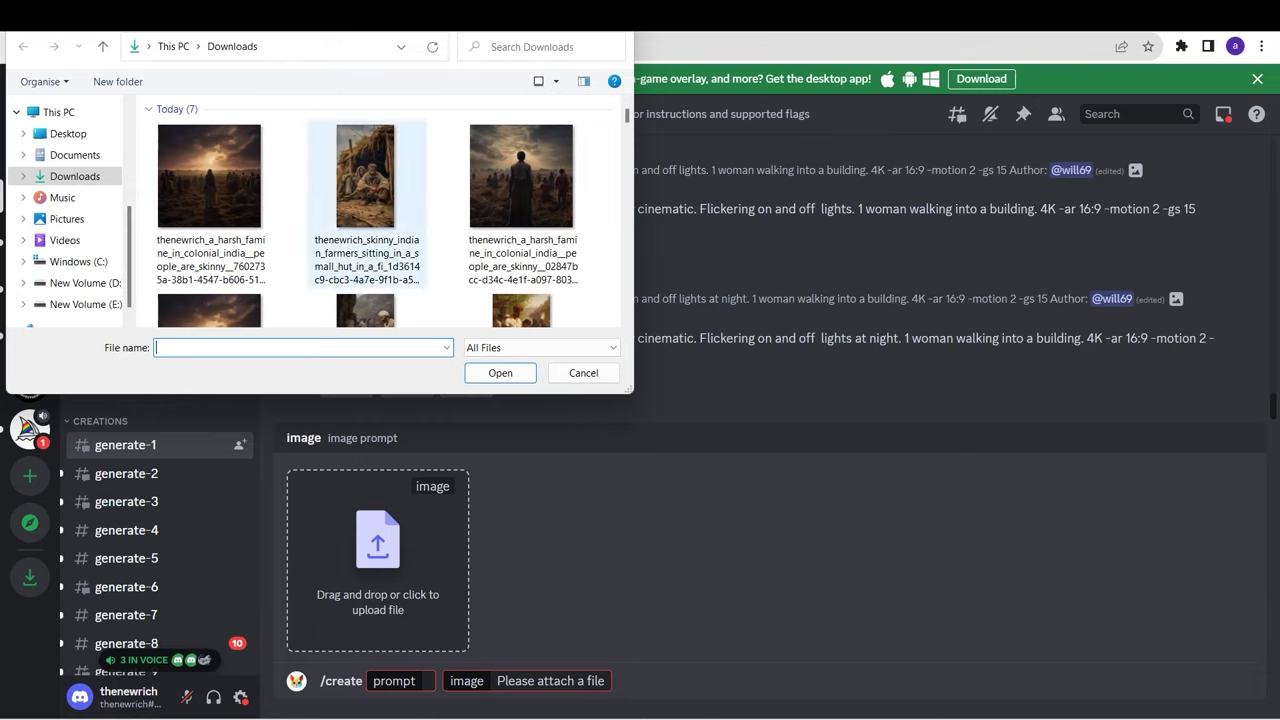
pyautogui.scroll(-10, 380, 215)
pyautogui.doubleClick(366, 257)
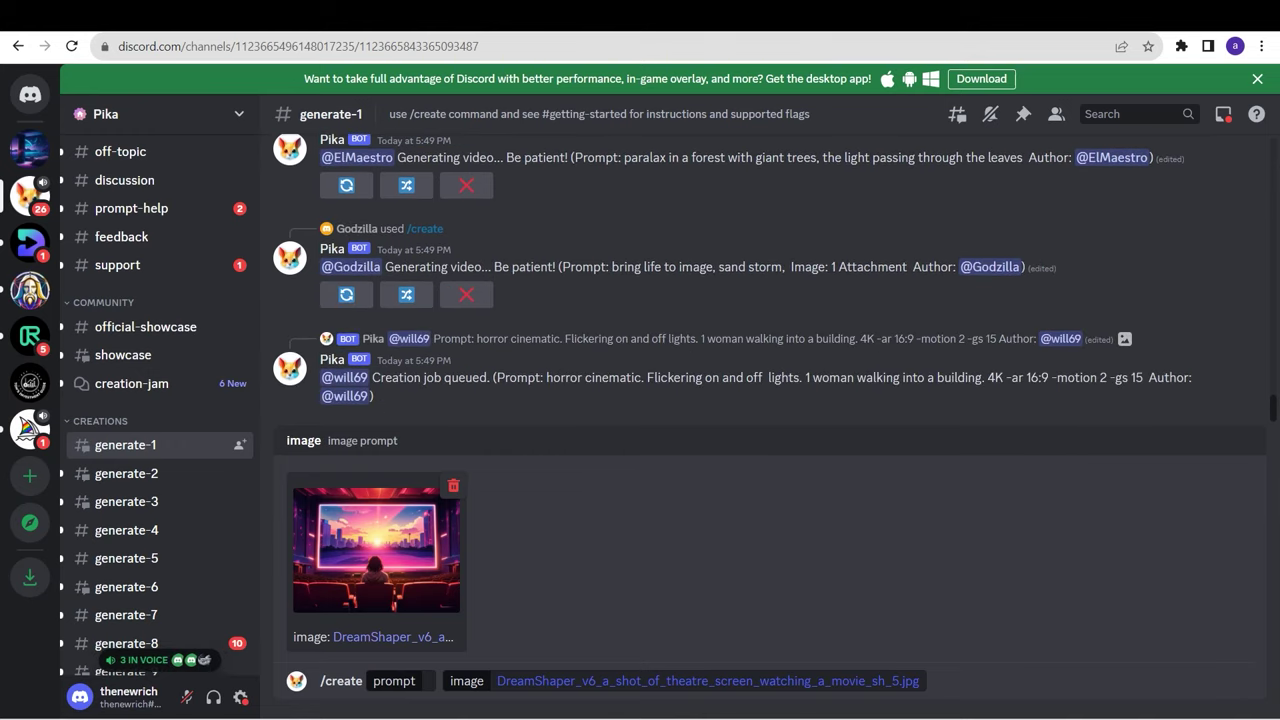
# - Submit the flickering-screen, fast-moving cityscape prompt with -gs 15 -motion 2
pyautogui.write('the theatre screen is flickering , projection , the scene in the screen is changing , city scape is moving fast . camera panning inwards -gs 15 -motion 2')
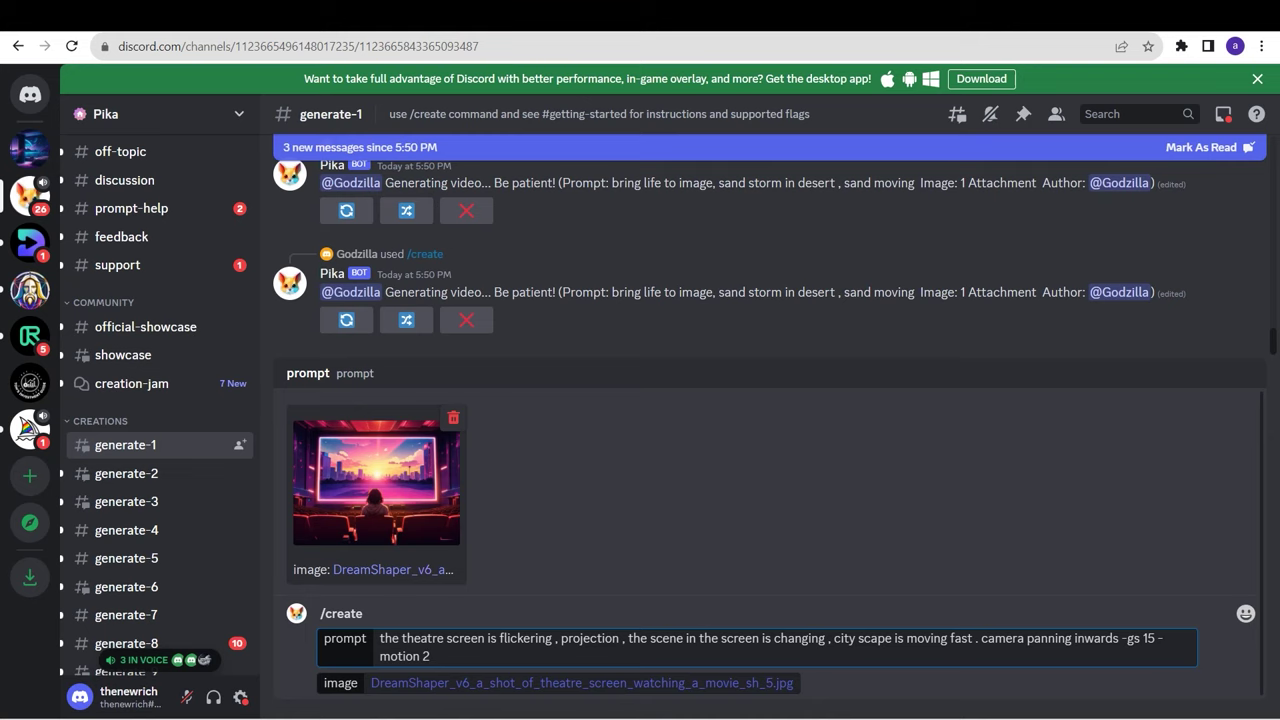
pyautogui.press('Return')
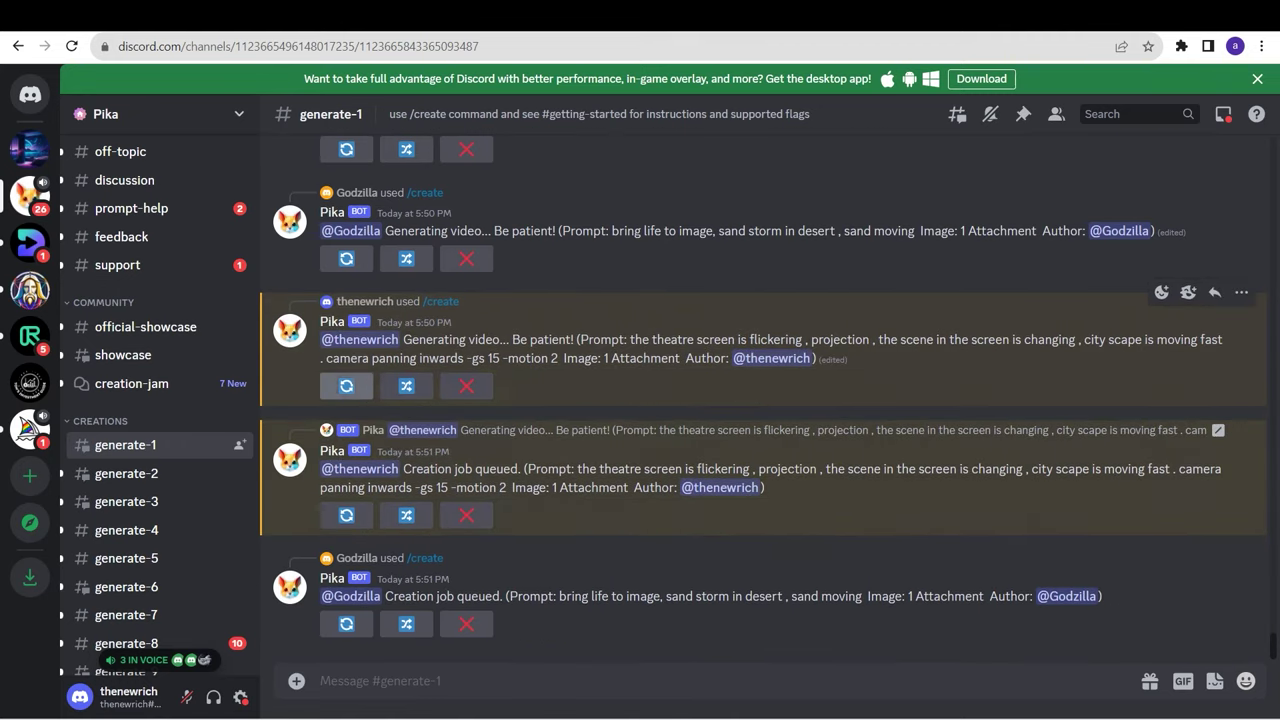
# - Re-roll the theatre-screen clip and watch the first result full screen
pyautogui.click(346, 386)
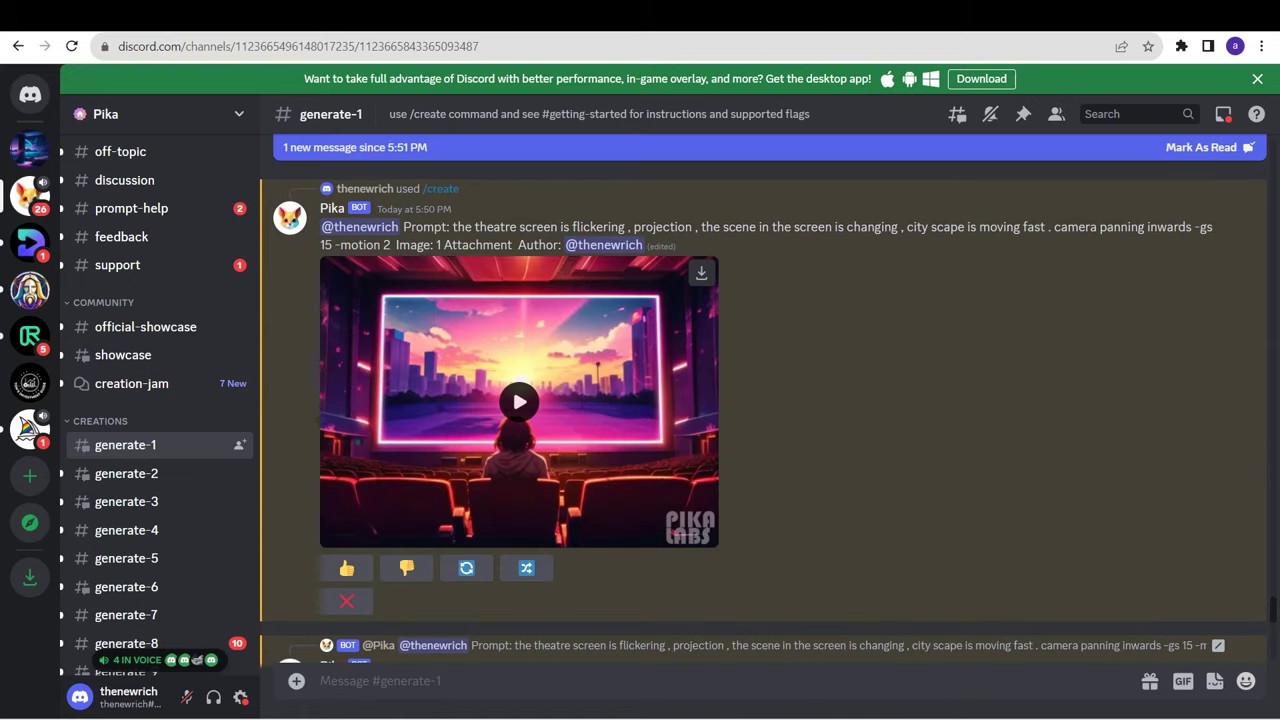
pyautogui.click(519, 401)
pyautogui.click(700, 533)
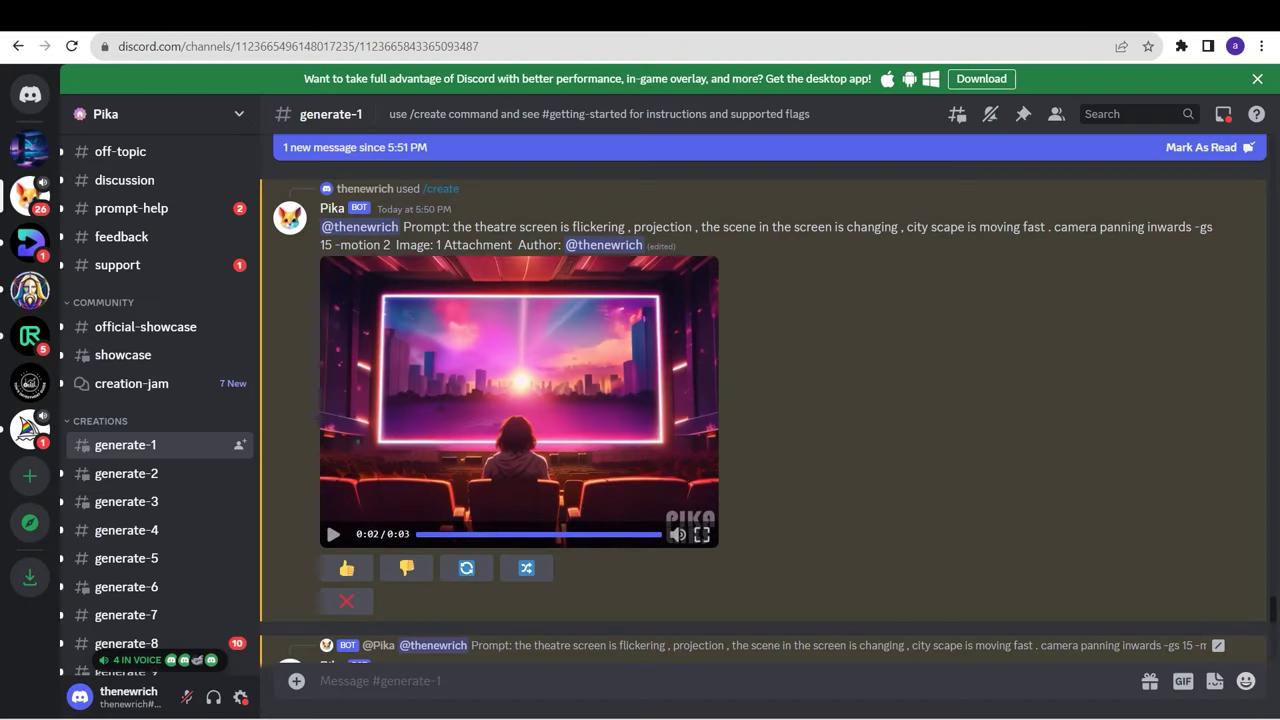
# - Watch the next theatre-screen clip full screen
pyautogui.scroll(-4, 760, 400)
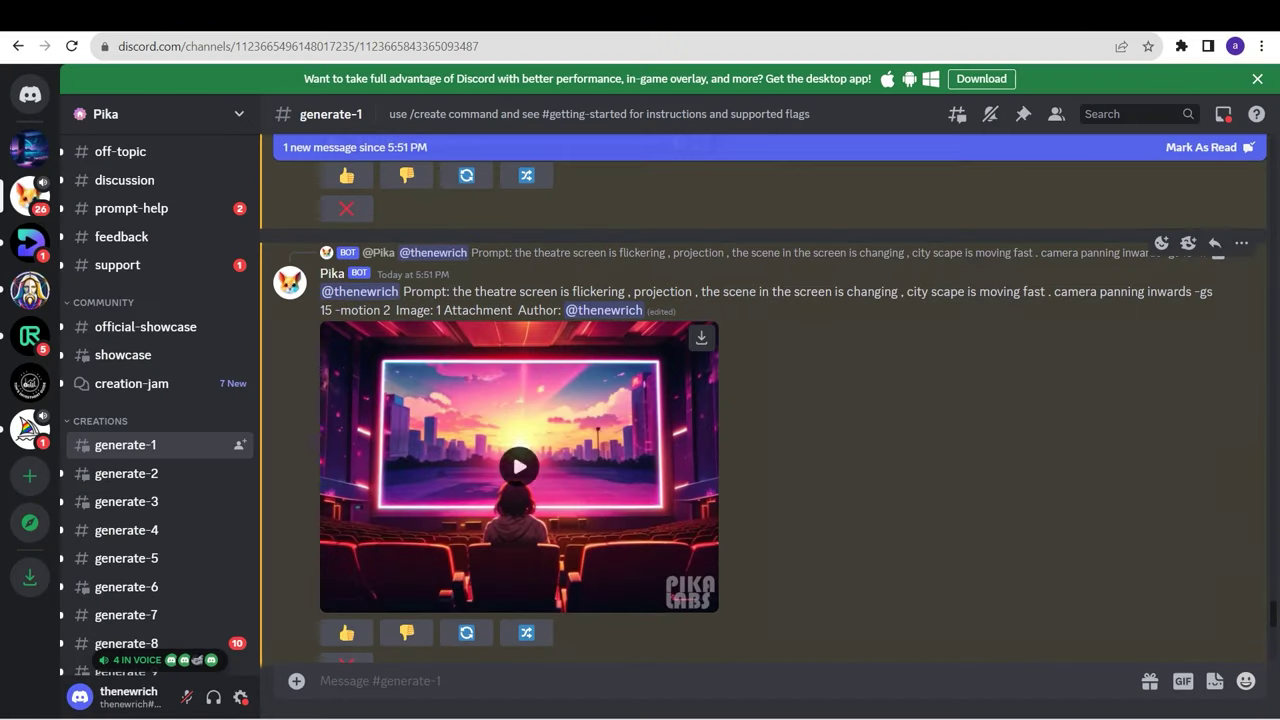
pyautogui.click(519, 465)
pyautogui.click(701, 599)
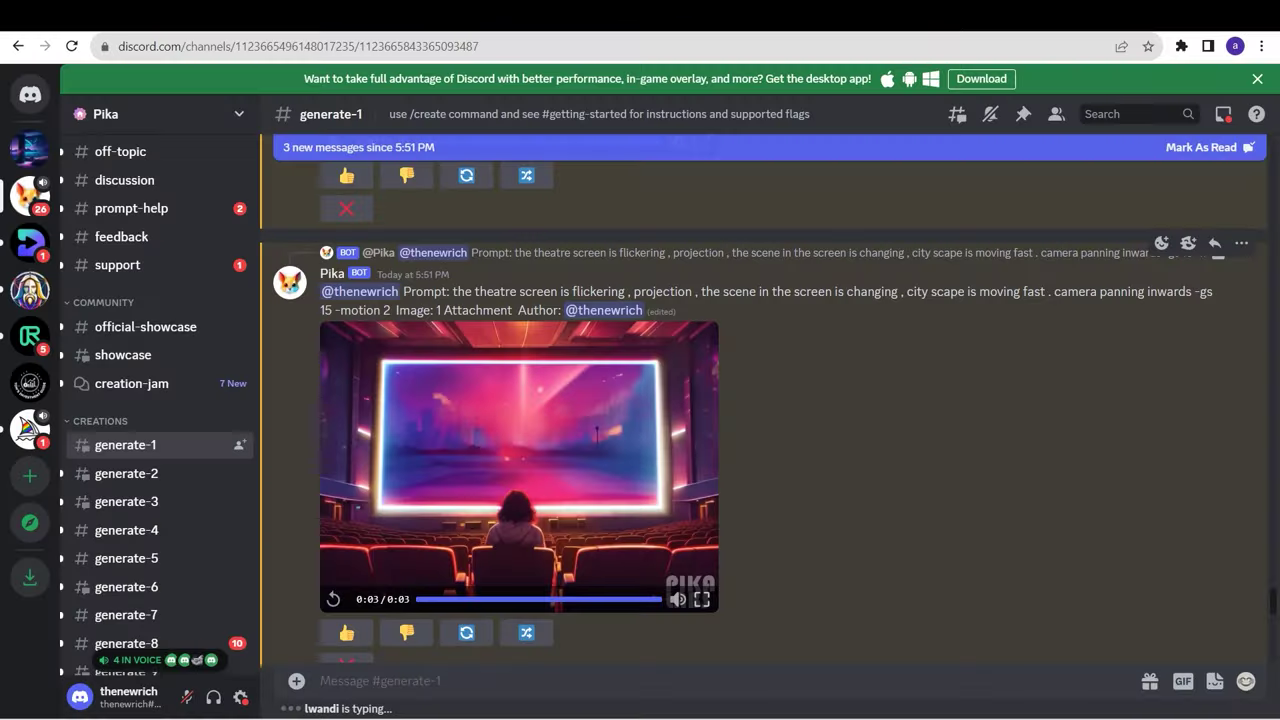
pyautogui.scroll(-10, 760, 400)
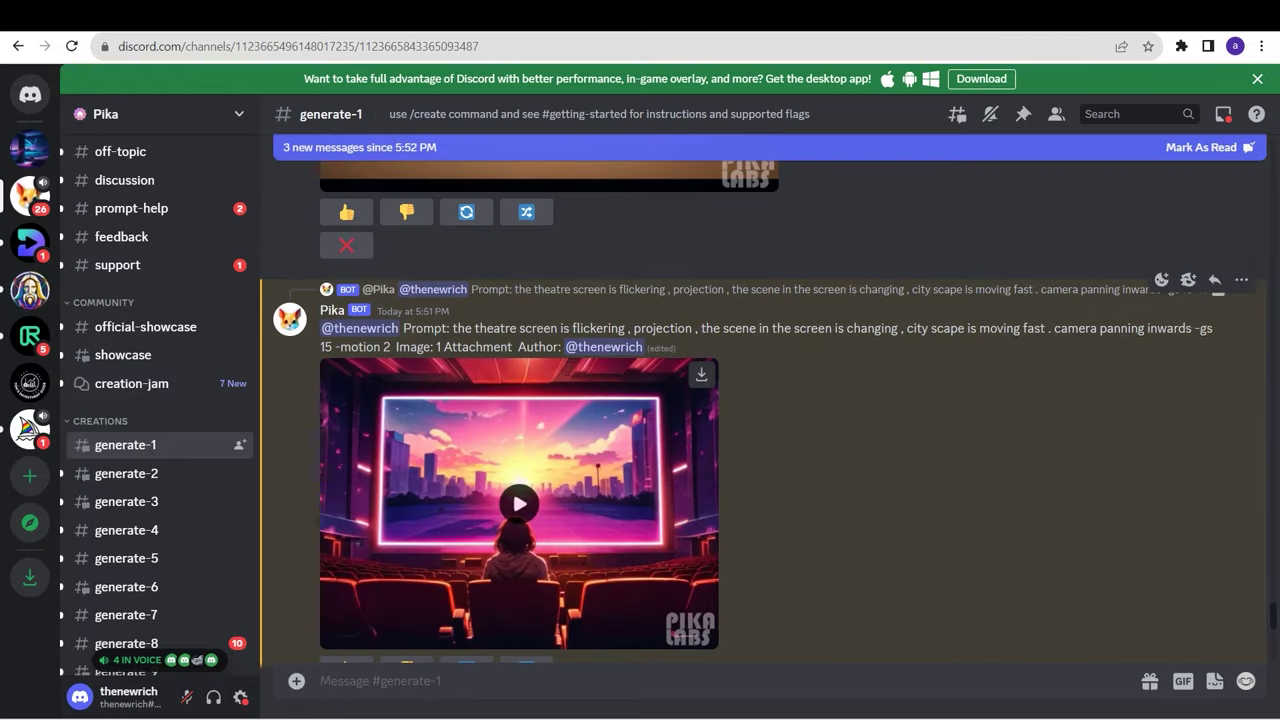
# - Play the sunset theatre-screen video in the generate-1 channel
pyautogui.click(519, 503)
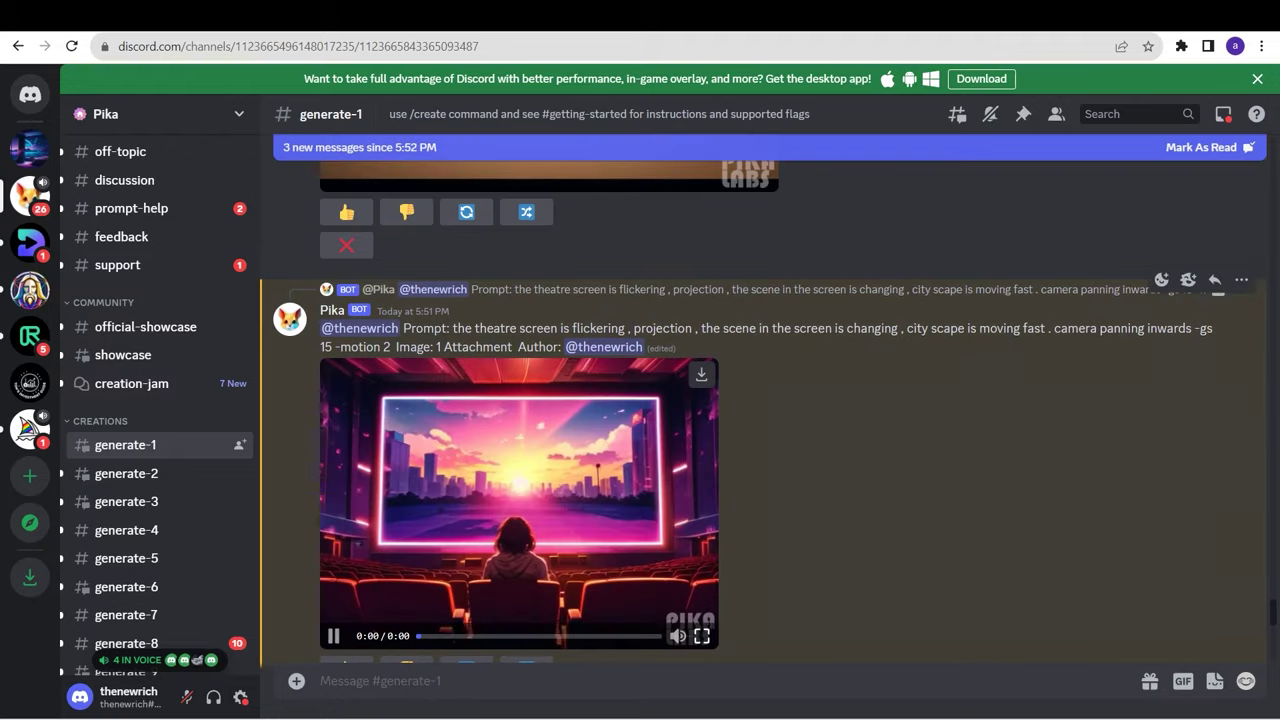